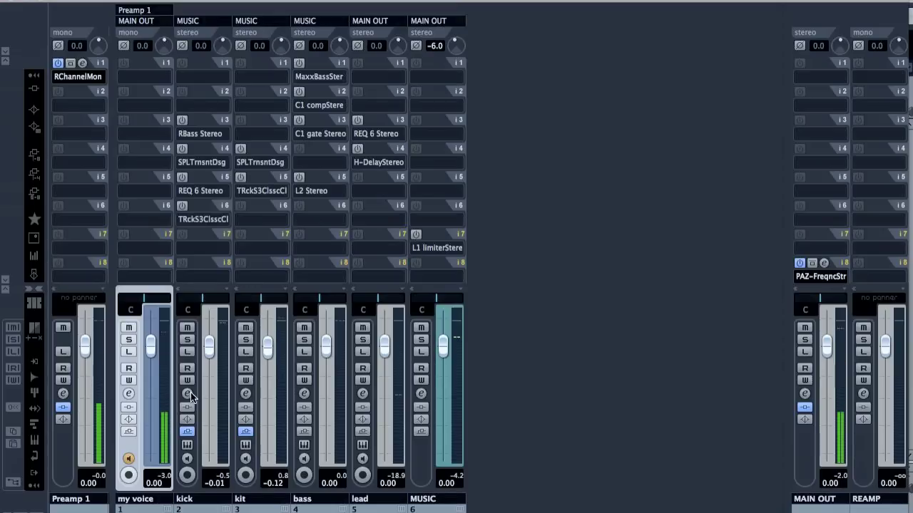
Activate the C1 comp insert on the bass channel and switch off side-chain in its editor
click(299, 92)
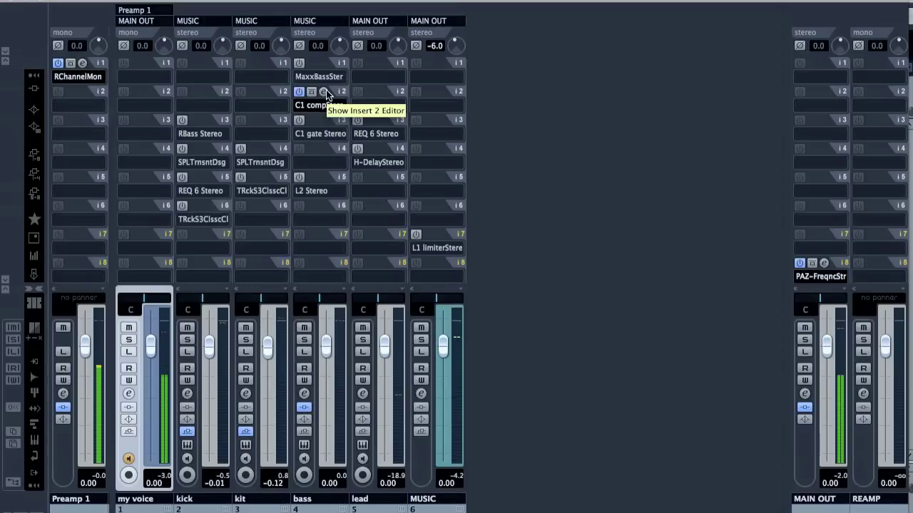
click(324, 93)
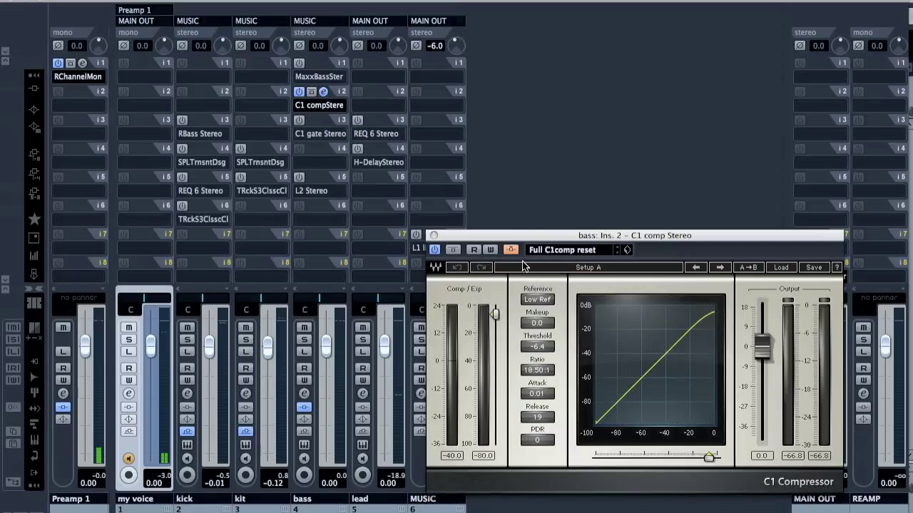
click(512, 250)
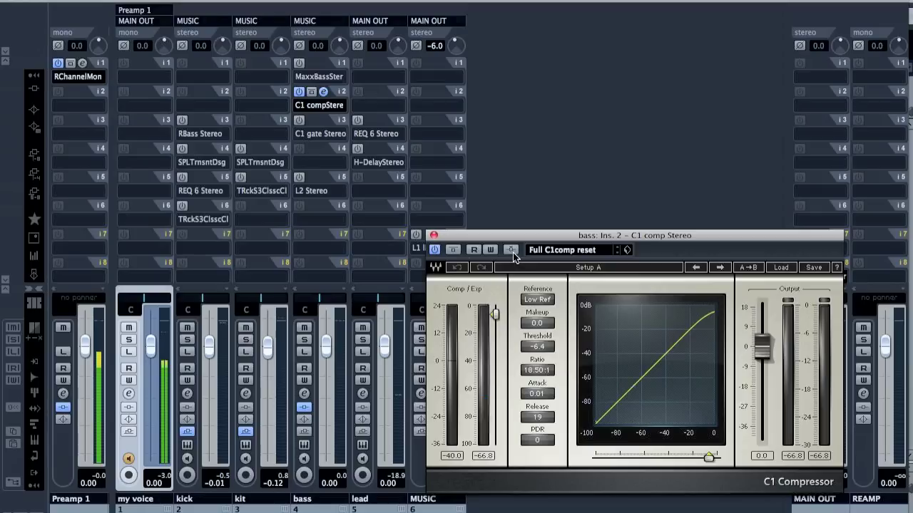
Load the Compressor into the bass channel's fourth insert slot to view its side-chain option, and clear the slot again
click(314, 159)
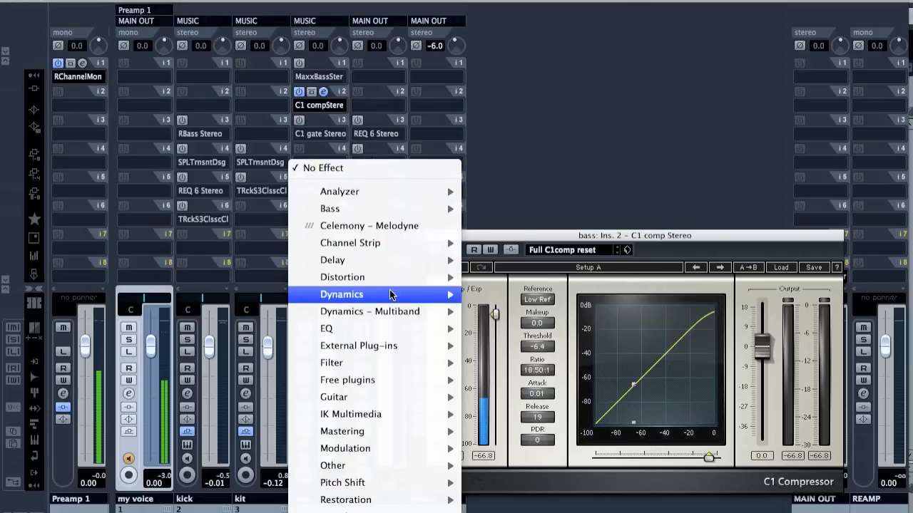
mouse_move(389, 292)
click(533, 241)
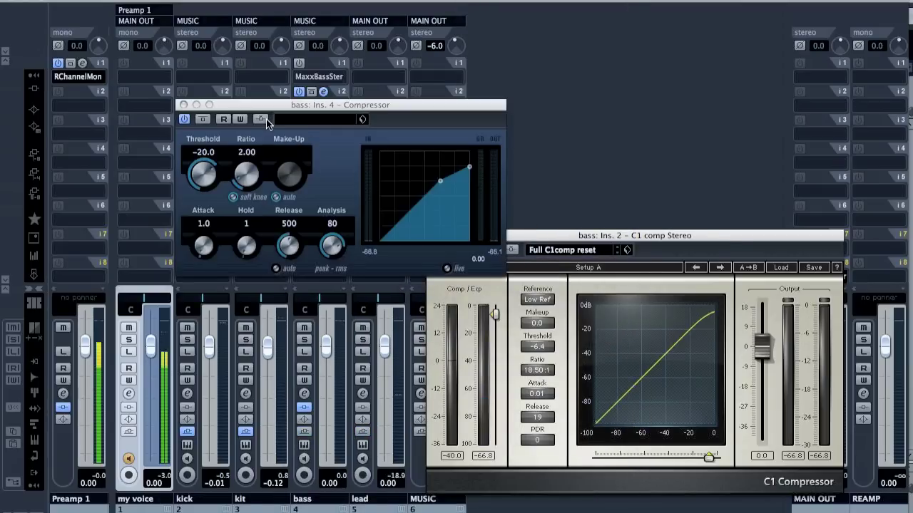
click(184, 105)
click(344, 170)
key(Escape)
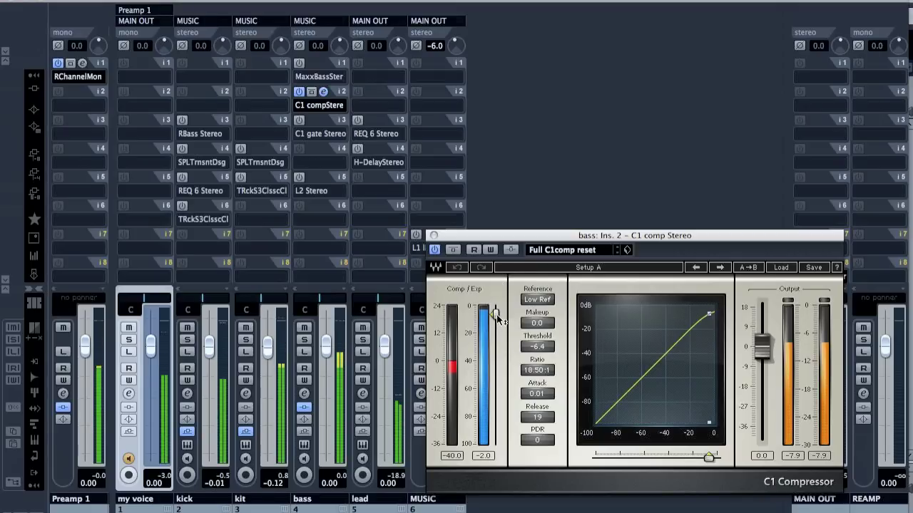
Enable side-chain on the bass C1 compressor and toggle the kick channel's first send off and back on
click(511, 250)
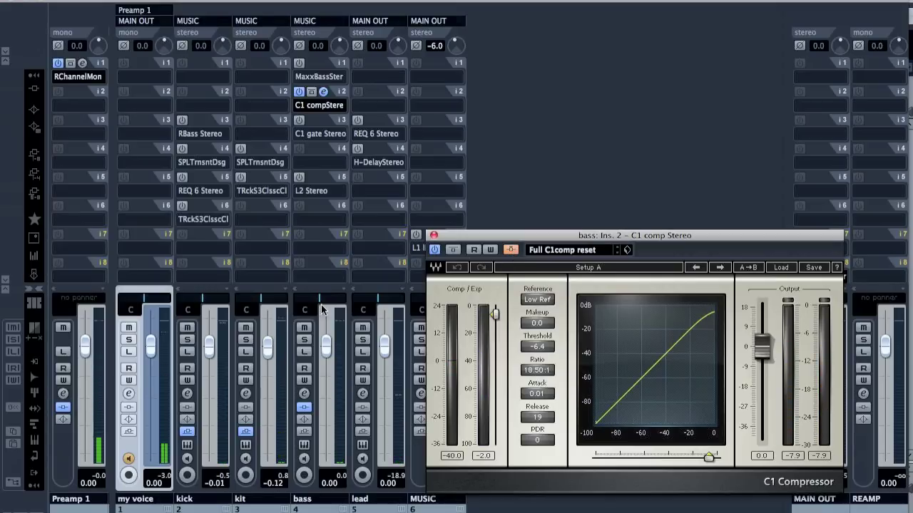
click(186, 395)
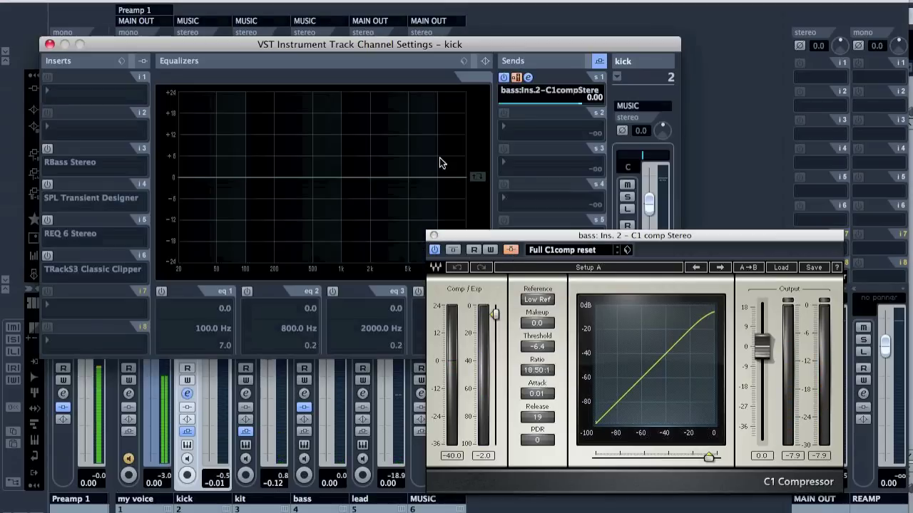
click(503, 77)
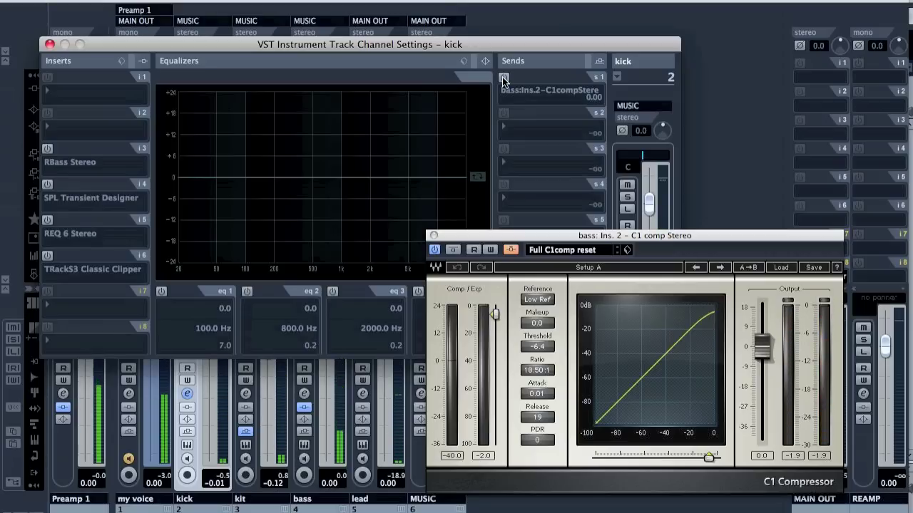
click(503, 79)
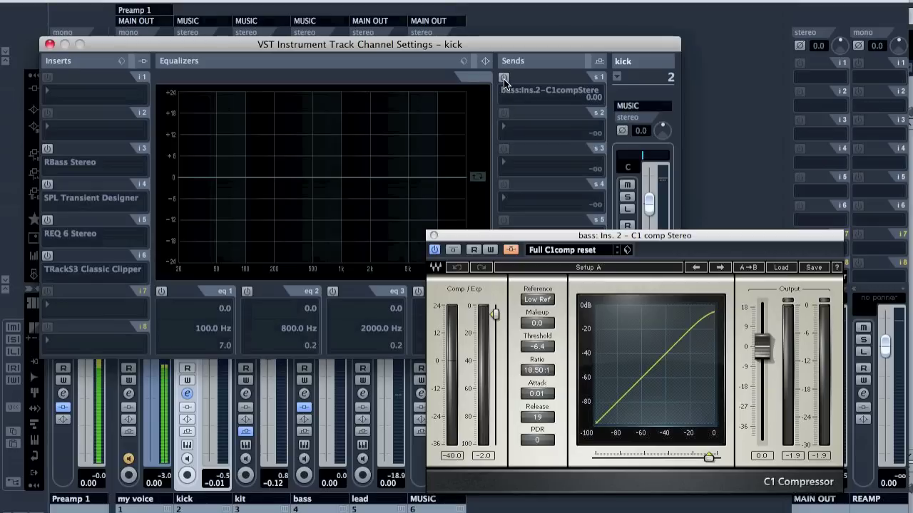
click(503, 79)
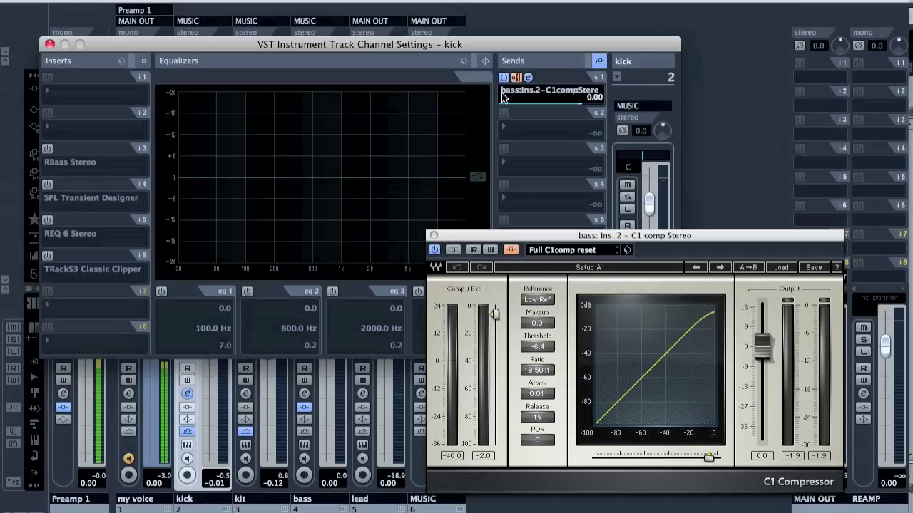
Route the kick channel's first send to the side-chain of bass: Ins. 2 - C1 comp Stereo
click(561, 91)
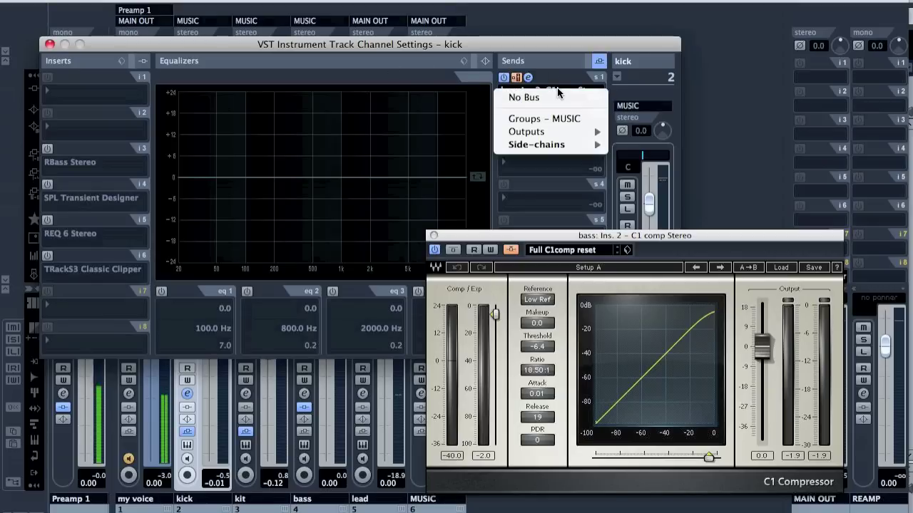
mouse_move(563, 144)
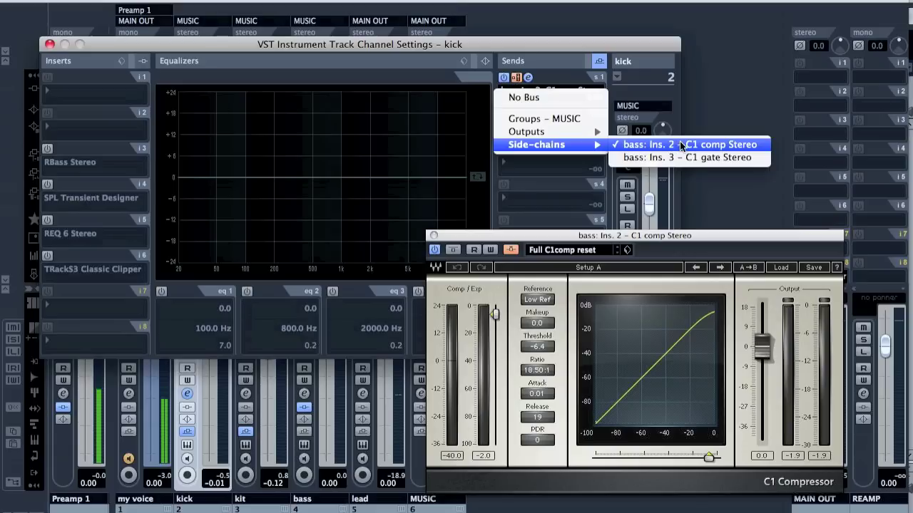
click(736, 144)
drag(611, 42, 614, 42)
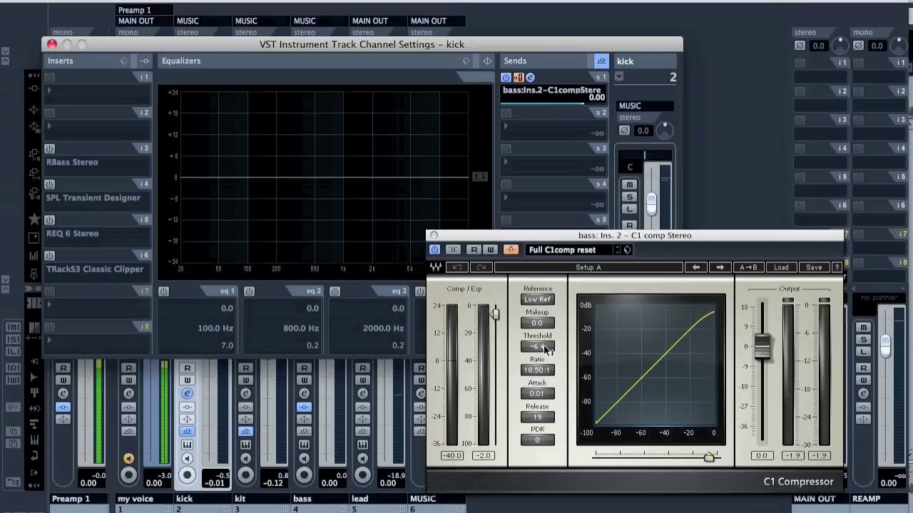
Set the bass C1 compressor's threshold to 0.0 and its ratio to 1:1
drag(494, 314, 495, 305)
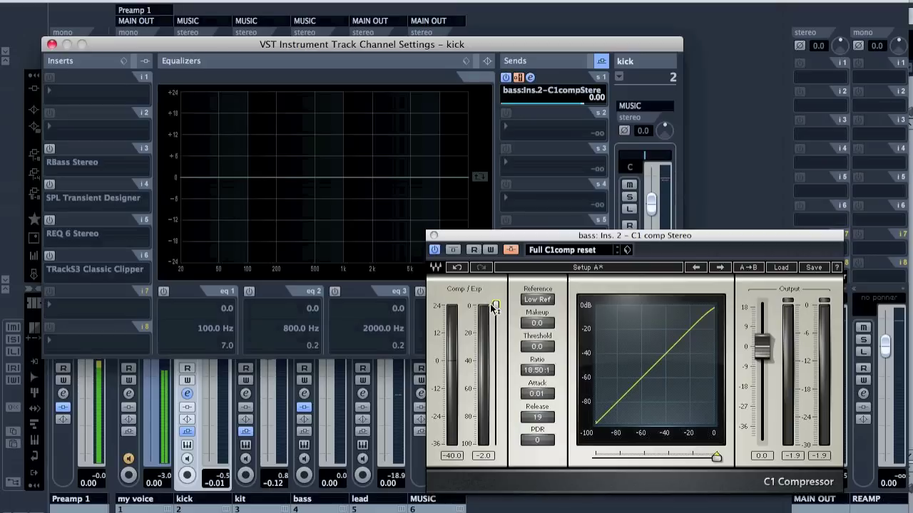
click(540, 374)
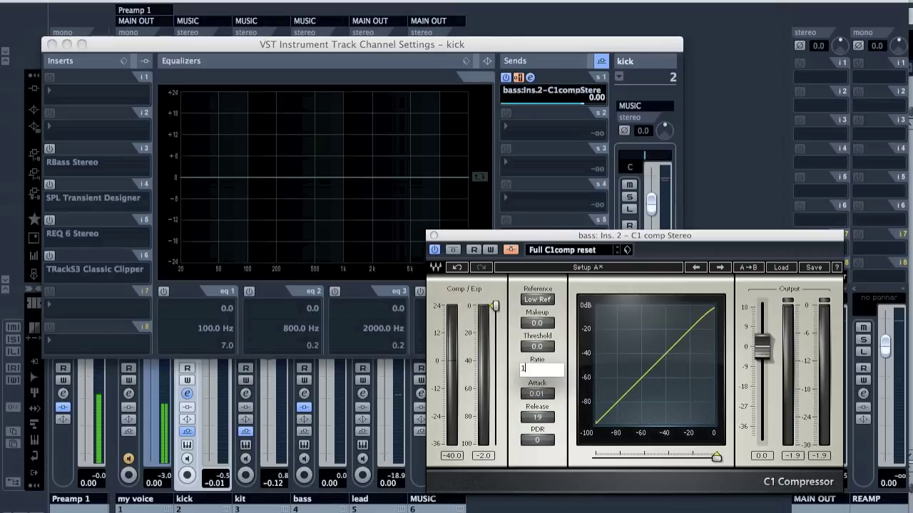
text(1)
key(Return)
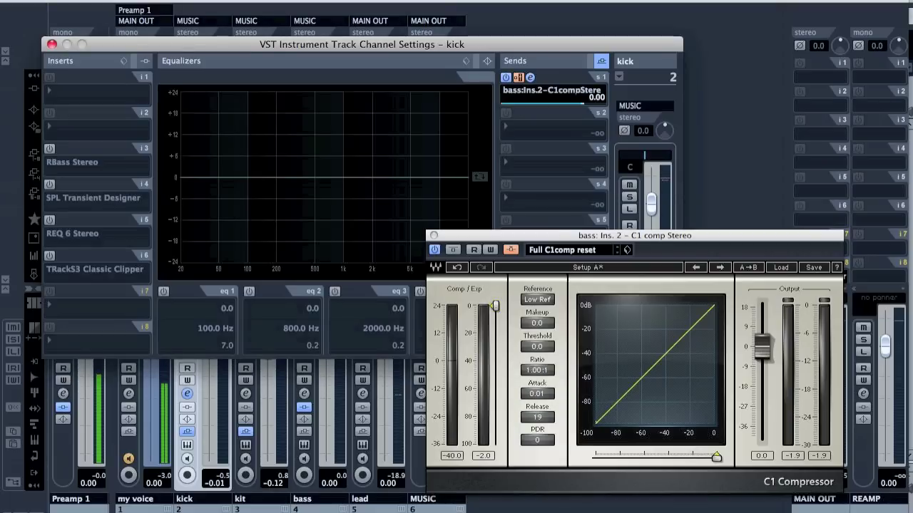
mouse_move(494, 306)
mouse_down()
mouse_move(494, 367)
mouse_move(499, 308)
mouse_up()
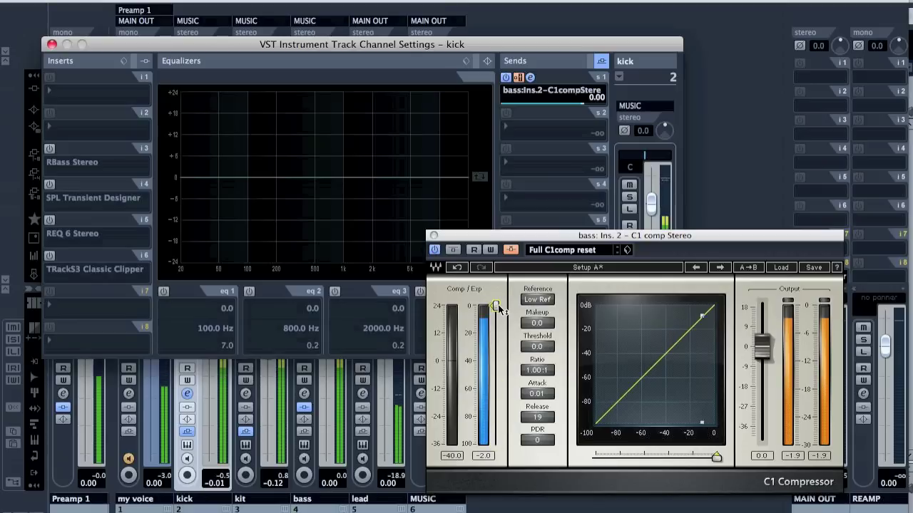
Set the bass C1 compressor's ratio to about 18:1 and lower its threshold to -32.2
click(537, 370)
double_click(537, 370)
text(1)
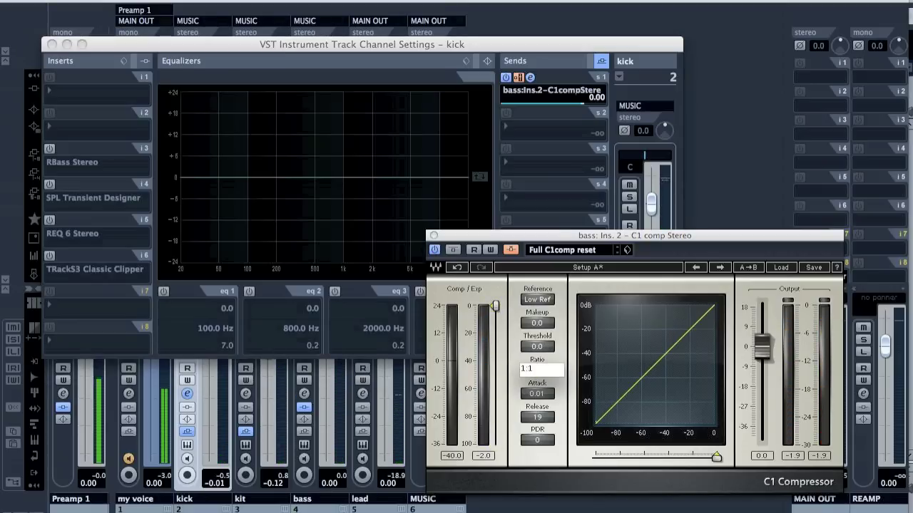
text(8)
key(Return)
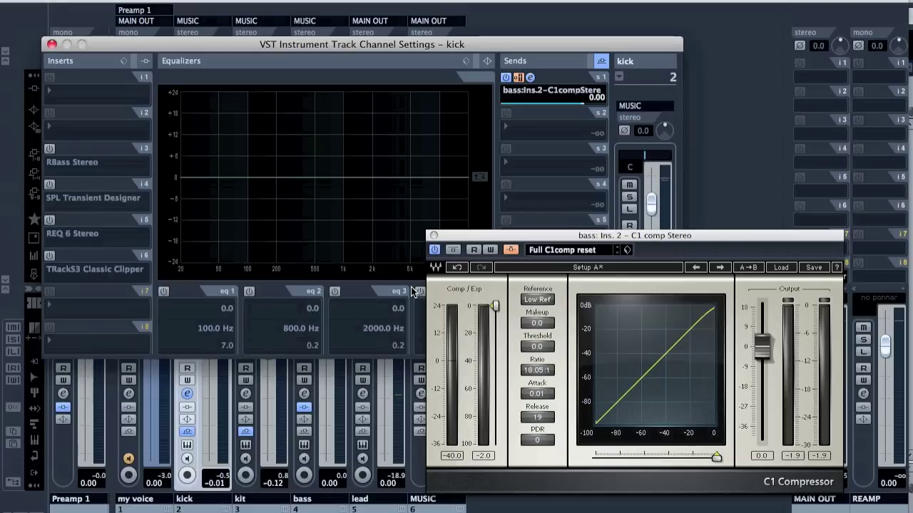
drag(495, 306, 495, 349)
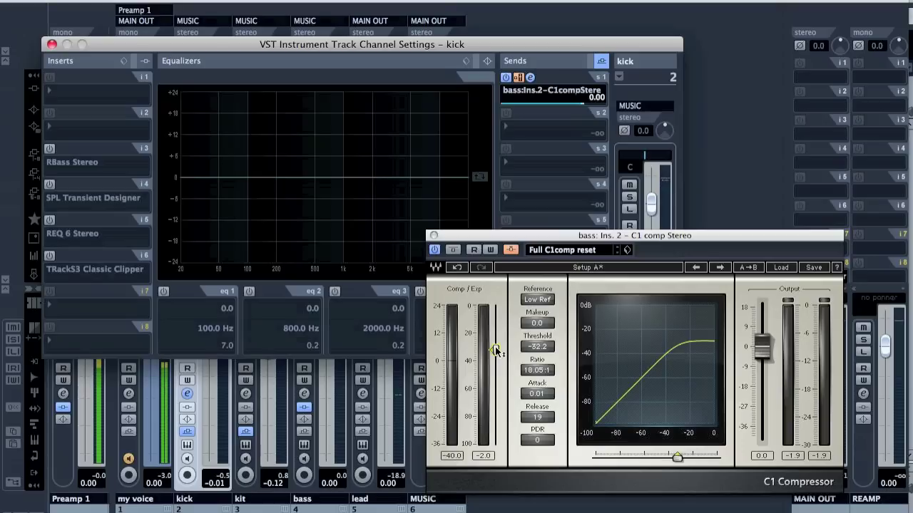
Solo the kick and activate its RBass, SPL Transient Designer, REQ 6 and TRackS3 Classic Clipper inserts, comparing them against bypass
key(s)
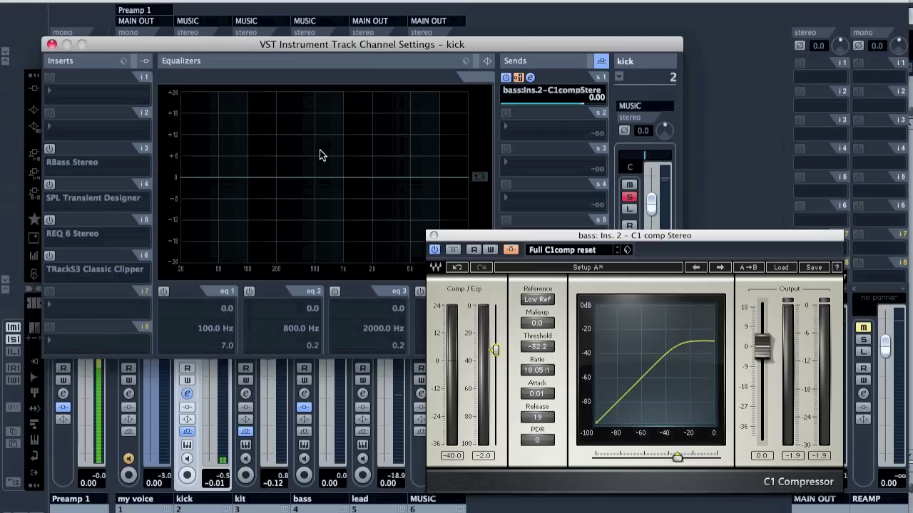
click(50, 150)
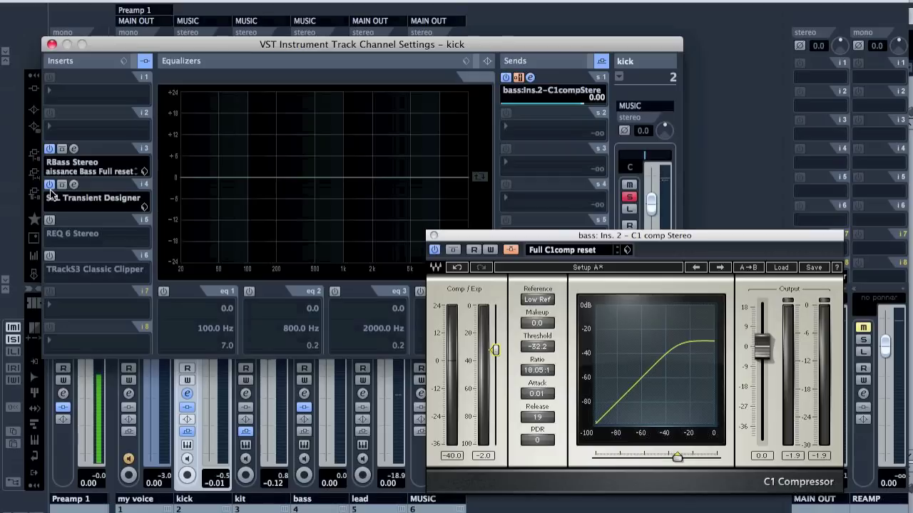
click(49, 219)
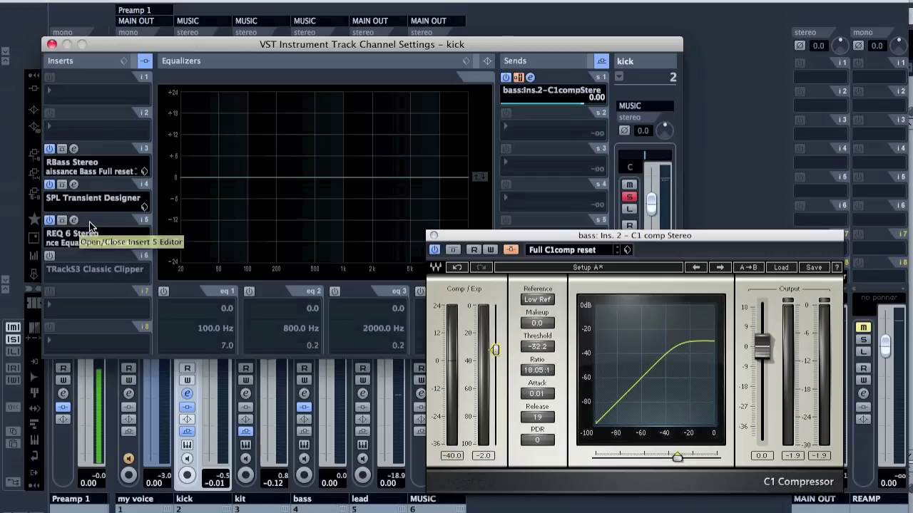
click(49, 255)
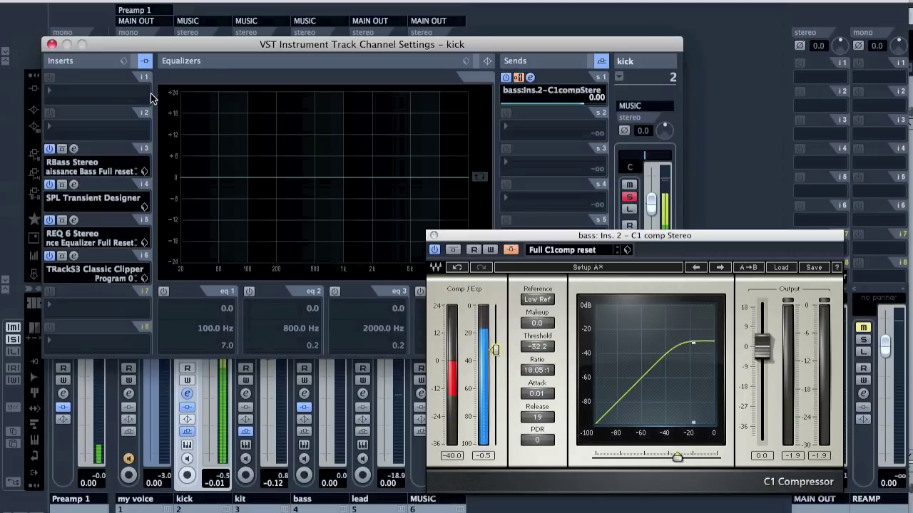
click(135, 62)
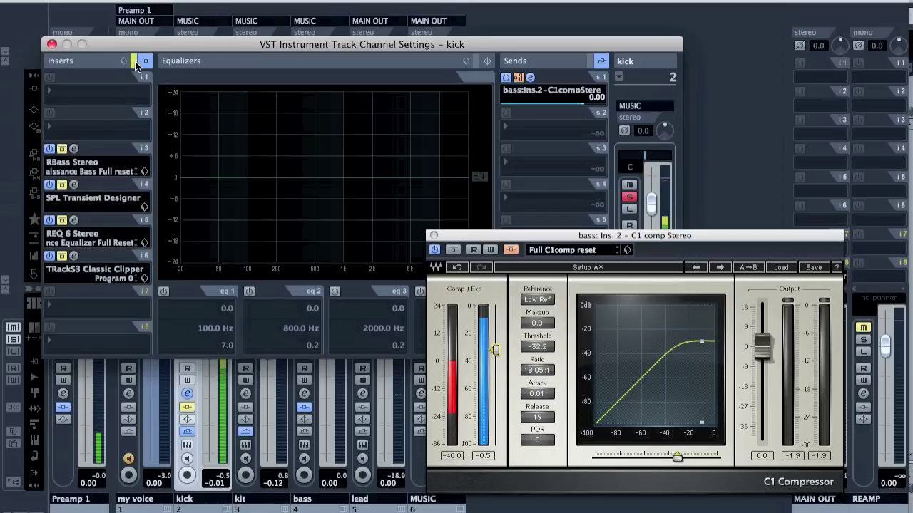
click(135, 62)
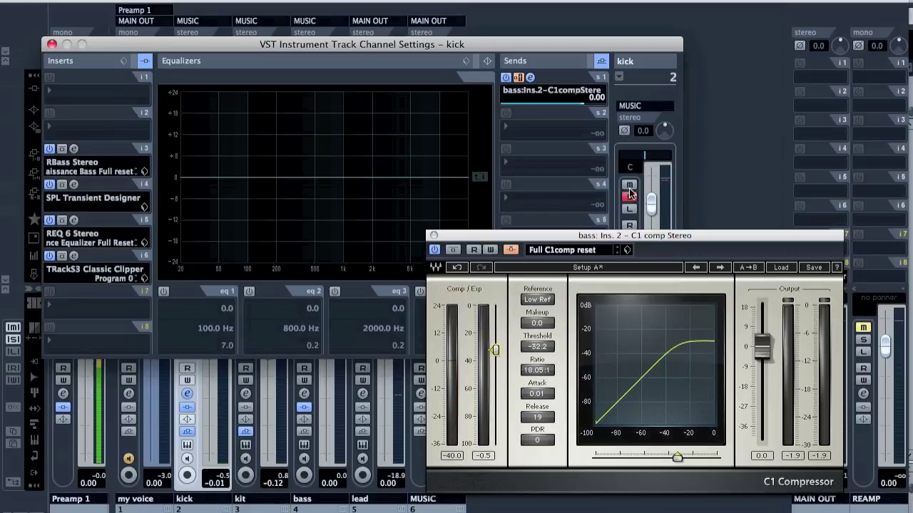
Return the compressor's threshold to 0.0 and activate the MaxxBass and L2 inserts on the bass channel
drag(492, 351, 495, 307)
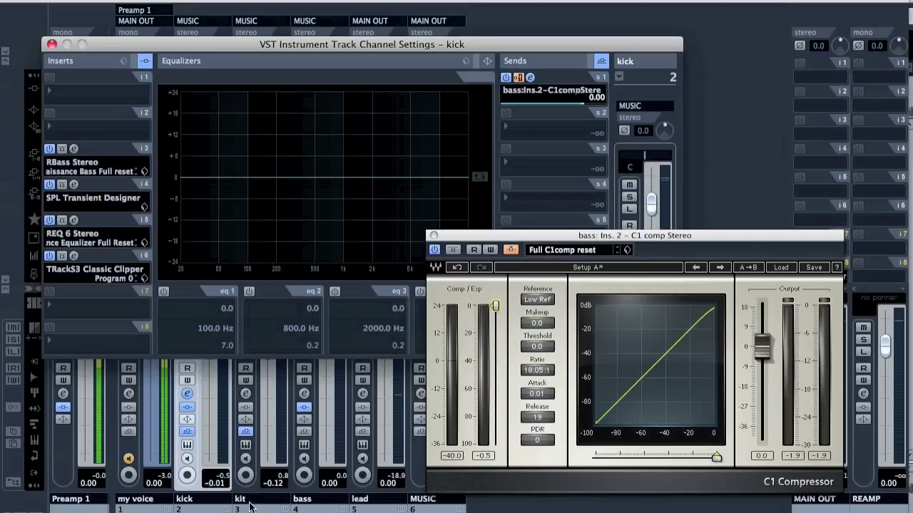
click(285, 427)
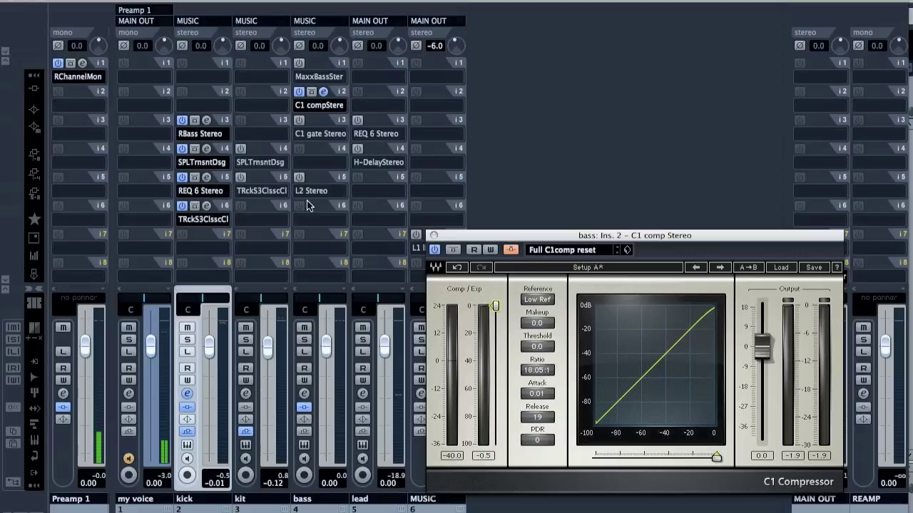
click(300, 65)
click(299, 177)
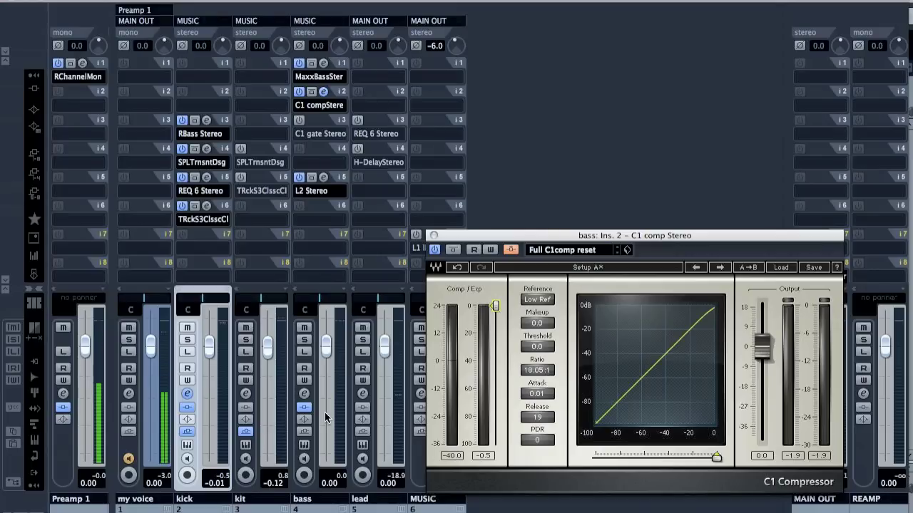
Set the bass C1 compressor's threshold to -7.4 and compare the sound with the compressor bypassed and active
drag(716, 457, 706, 456)
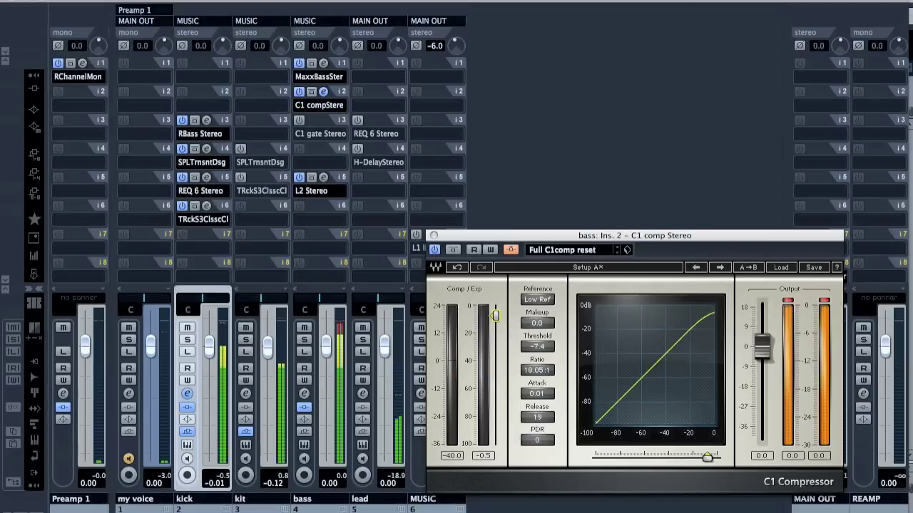
click(452, 249)
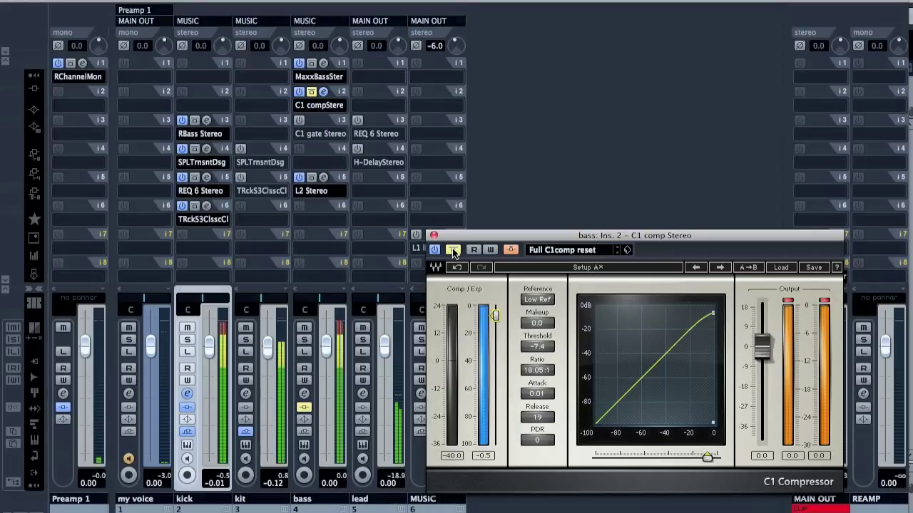
click(453, 249)
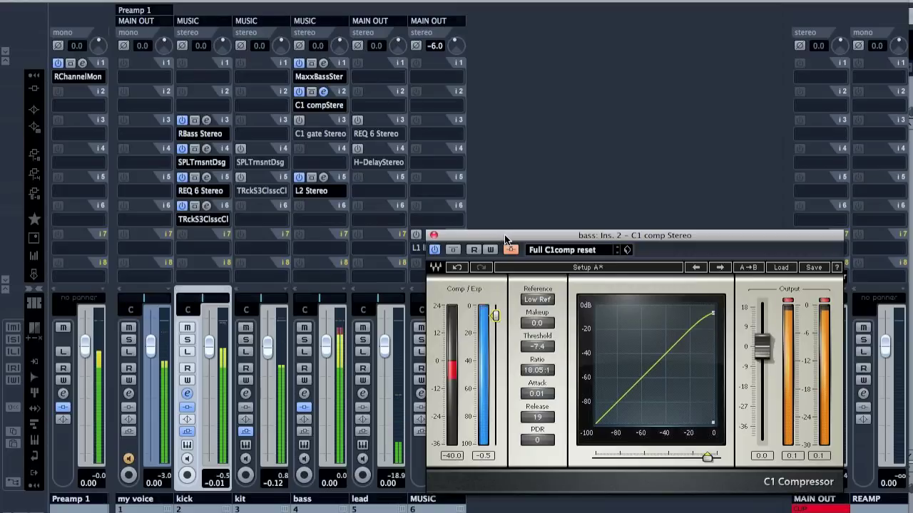
Move the compressor window off the MUSIC group channel and activate that channel's L1 limiter insert
drag(530, 233, 622, 217)
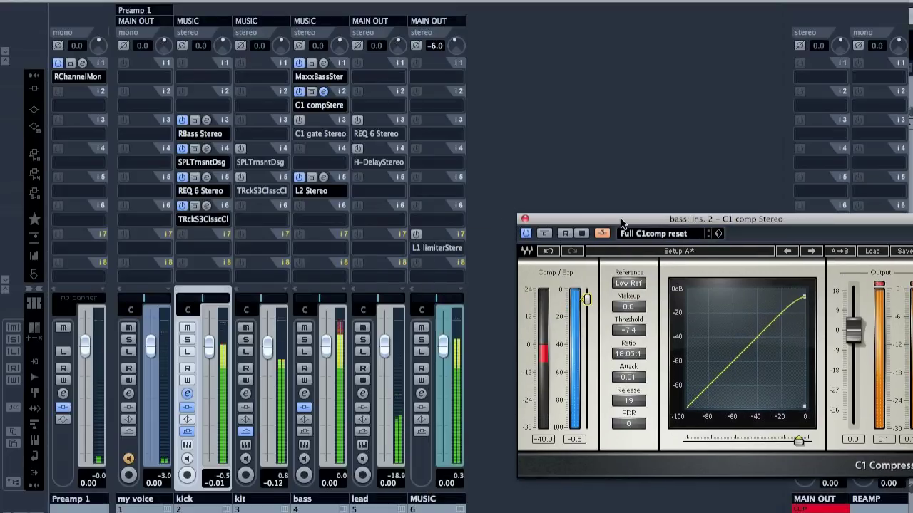
click(416, 233)
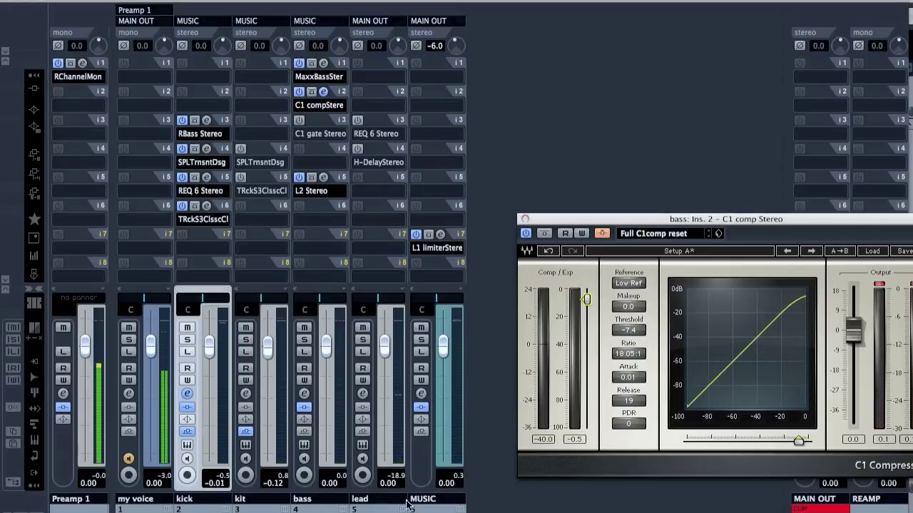
Reset the MAIN OUT channel's clip indicator and reposition the C1 compressor window clear of the MUSIC channel's inserts
drag(656, 220, 497, 165)
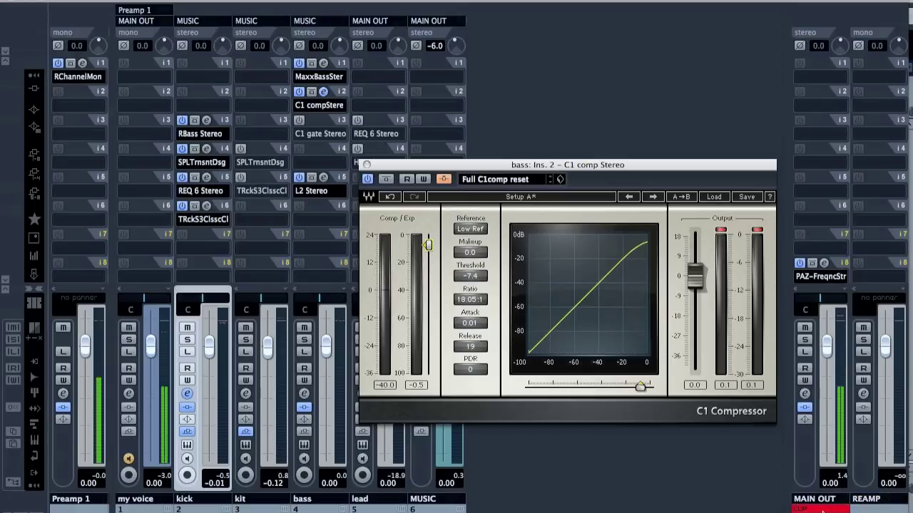
click(822, 509)
drag(523, 171, 688, 162)
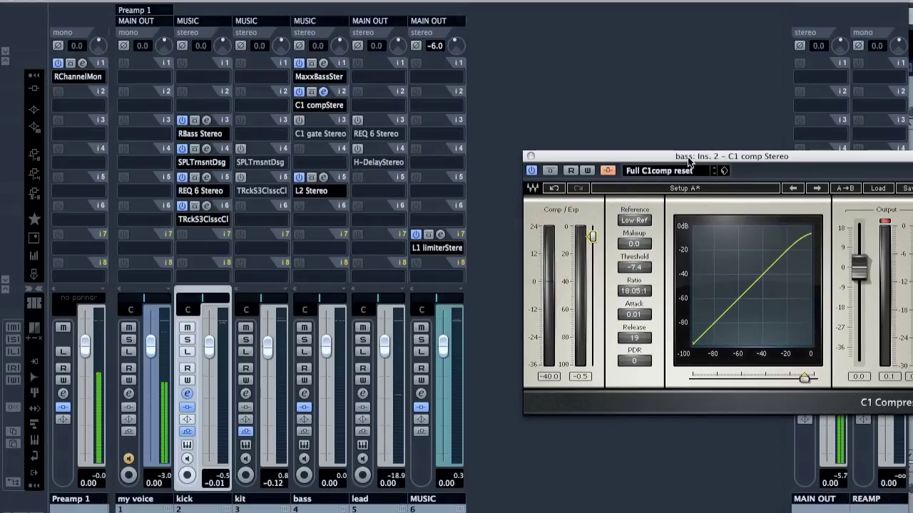
Review the L1 limiter settings on the MUSIC channel, close the limiter and reposition the C1 compressor window
click(439, 233)
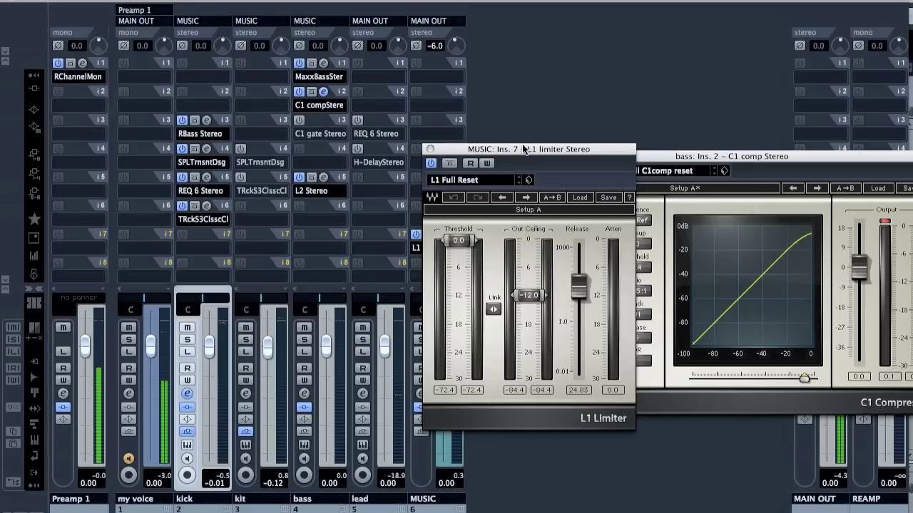
click(430, 151)
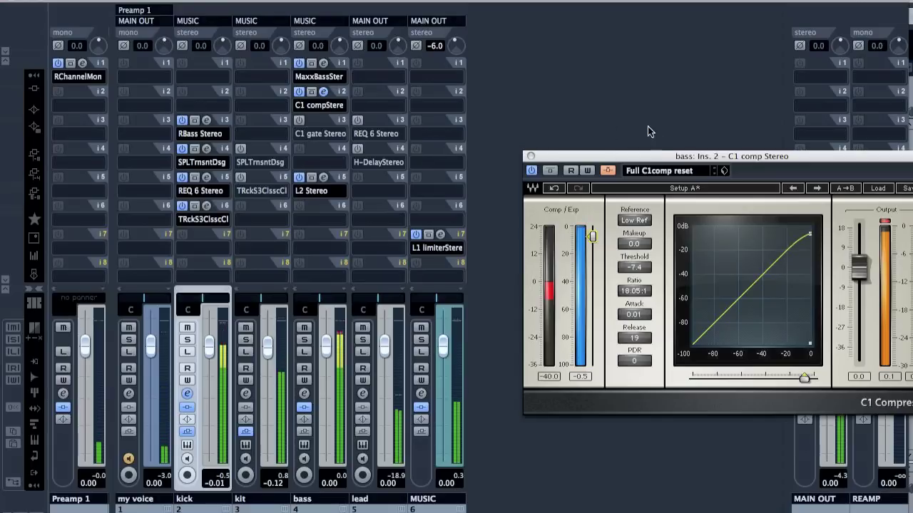
drag(656, 155, 608, 132)
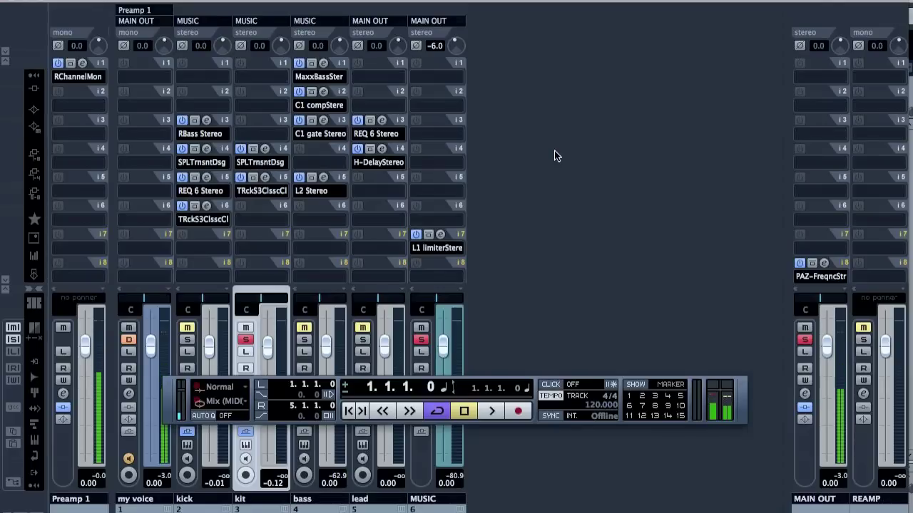
Audition the soloed kit, and open the C1 gate on the bass channel and bypass it
key(space)
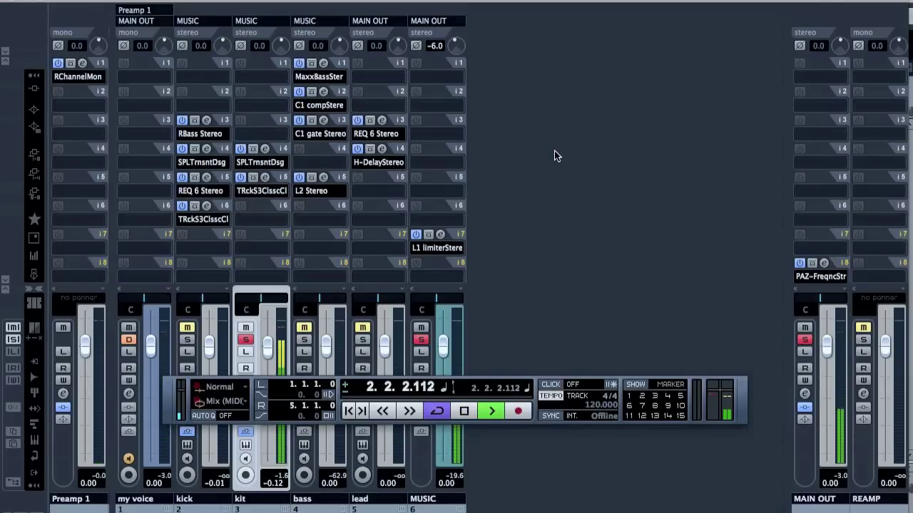
key(space)
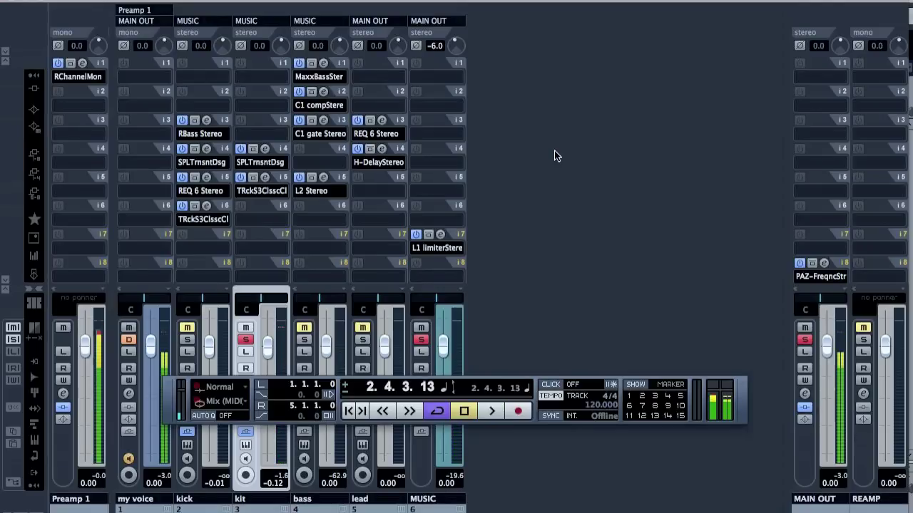
click(324, 121)
click(431, 96)
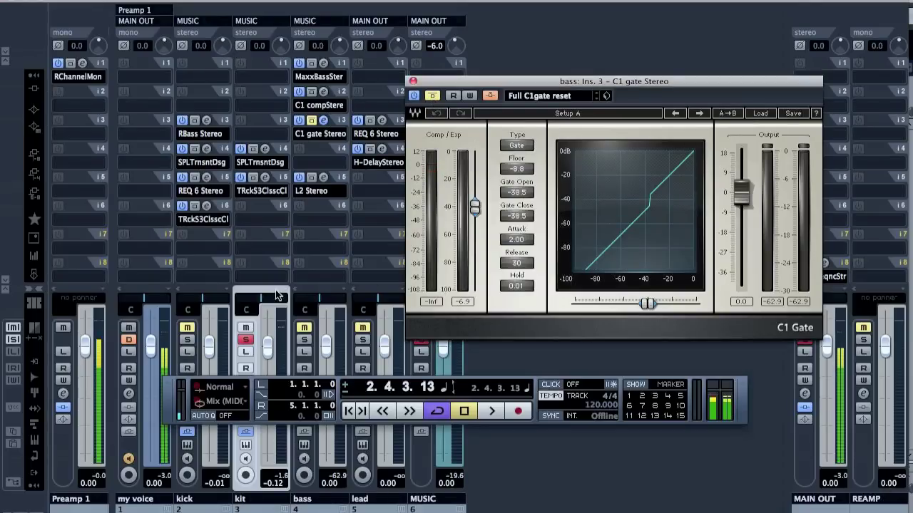
Solo the bass instead of the kit and audition it with its C1 compressor and C1 gate bypassed
click(246, 340)
click(305, 340)
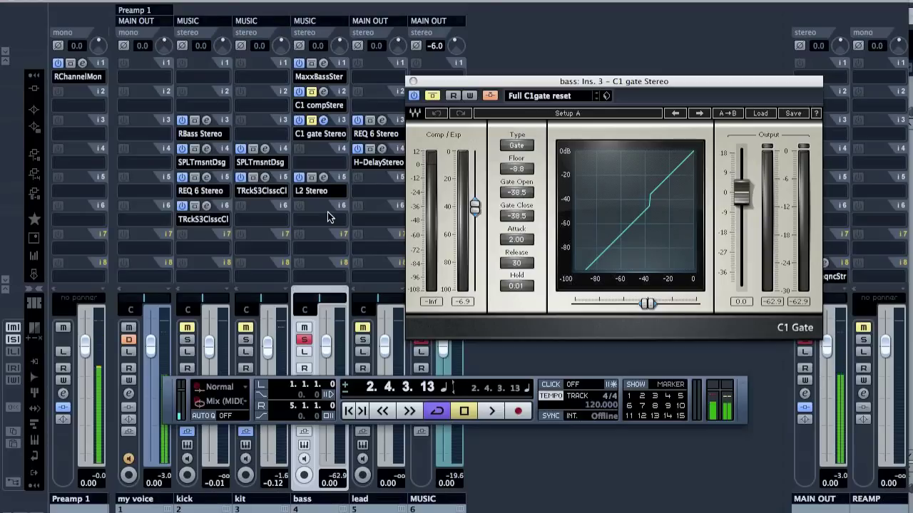
key(space)
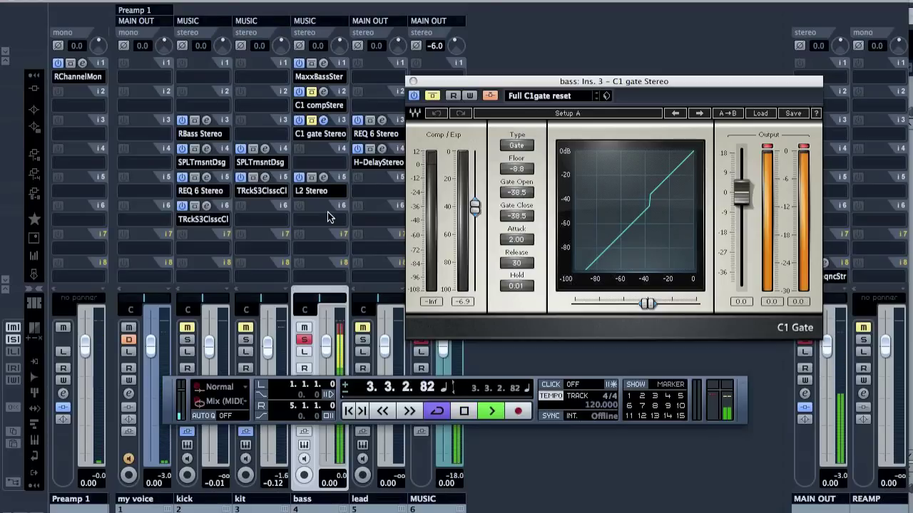
key(space)
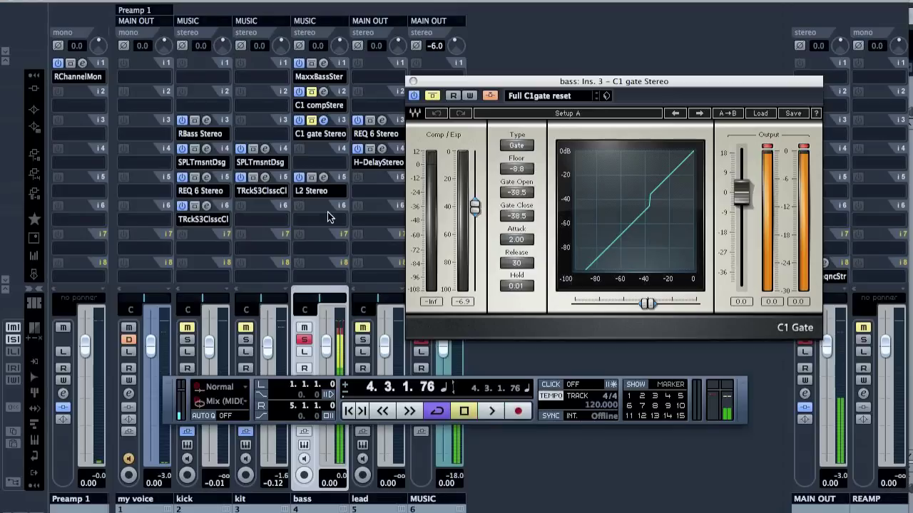
Solo the kit along with the bass, take the C1 gate out of bypass, and audition them with the kick added to the solo
click(245, 340)
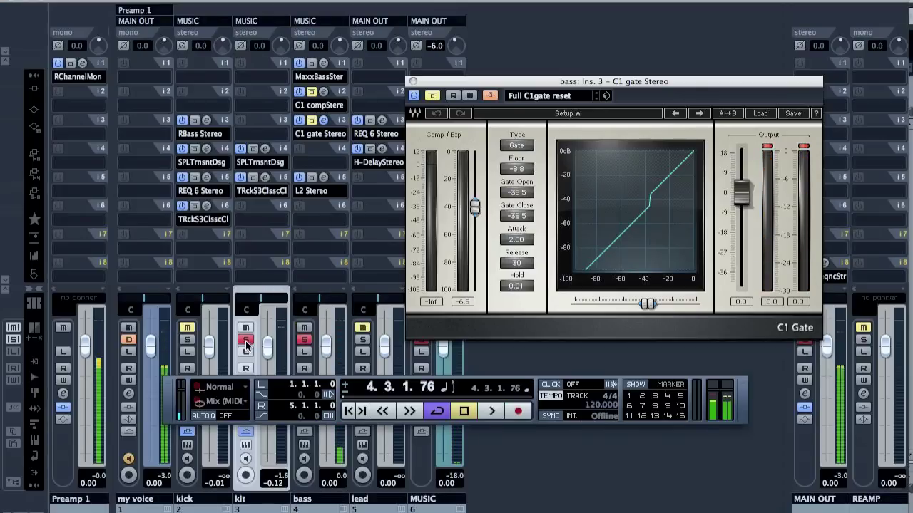
click(312, 121)
key(space)
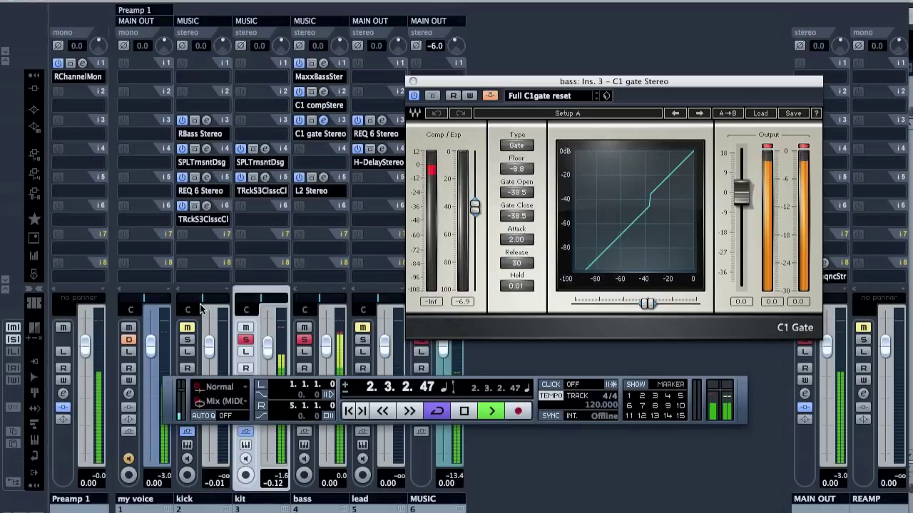
click(187, 340)
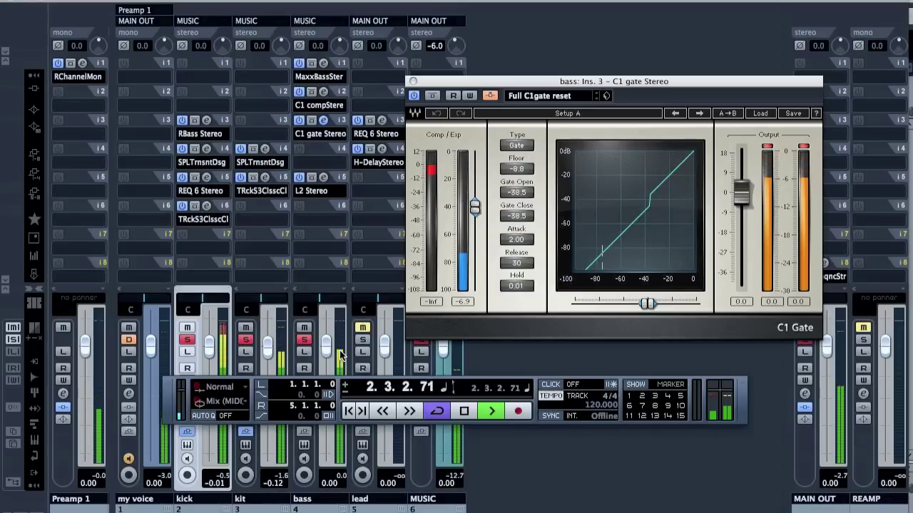
key(space)
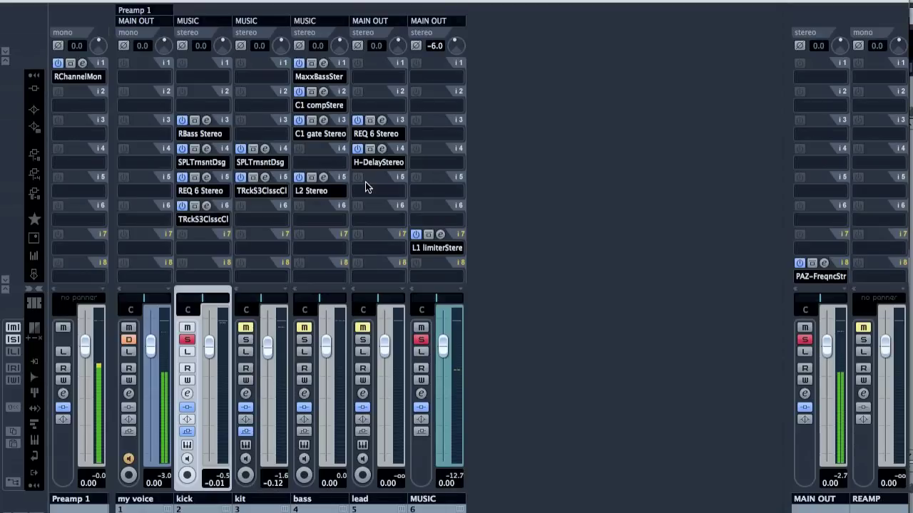
Insert a Gate in slot 7 of the kick channel with its side chain and monitor options on, and reposition its window
click(212, 251)
mouse_move(278, 379)
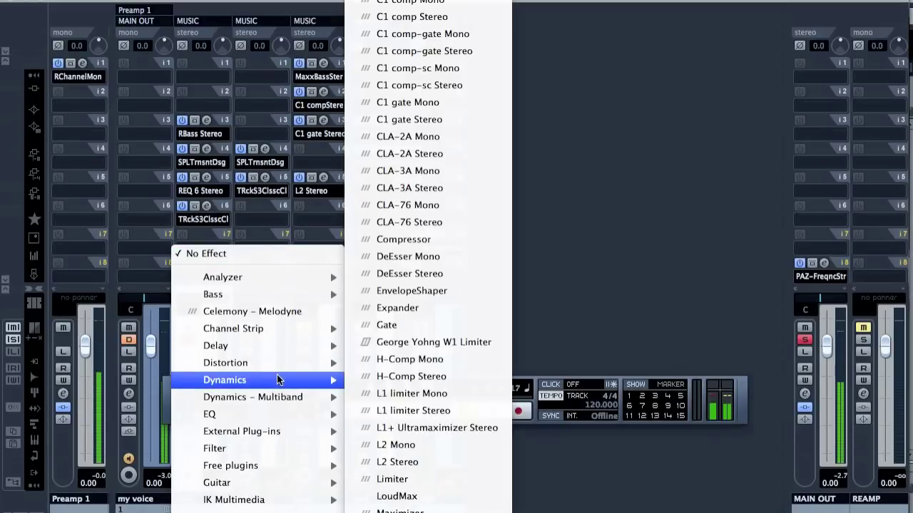
click(418, 330)
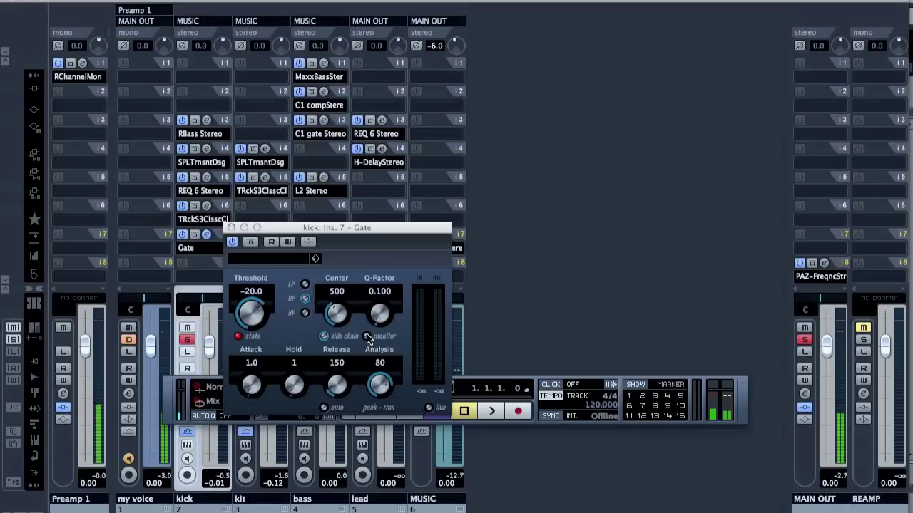
drag(383, 232, 434, 115)
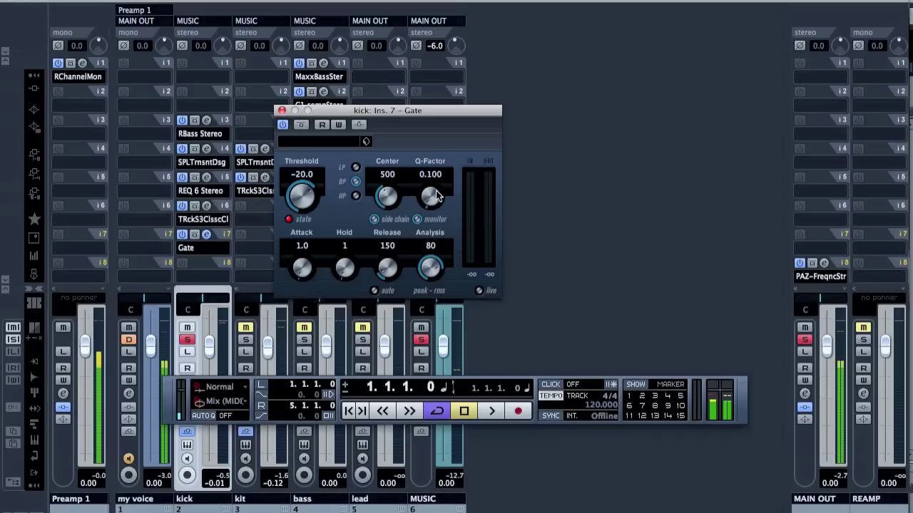
Set the kick gate's Q-Factor to 4.550 and sweep the band-pass Center frequency during playback, ending at 127
drag(436, 194, 427, 177)
key(space)
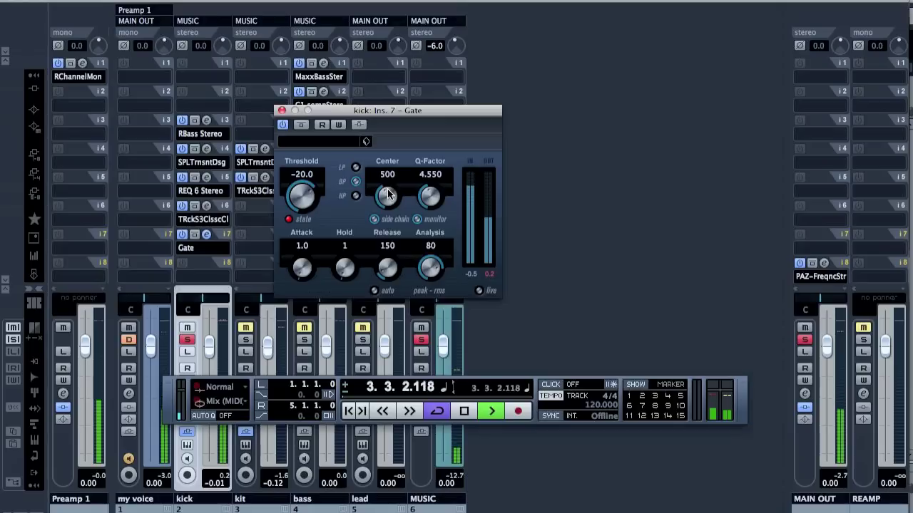
mouse_move(389, 195)
mouse_down()
mouse_move(385, 226)
mouse_move(379, 185)
mouse_up()
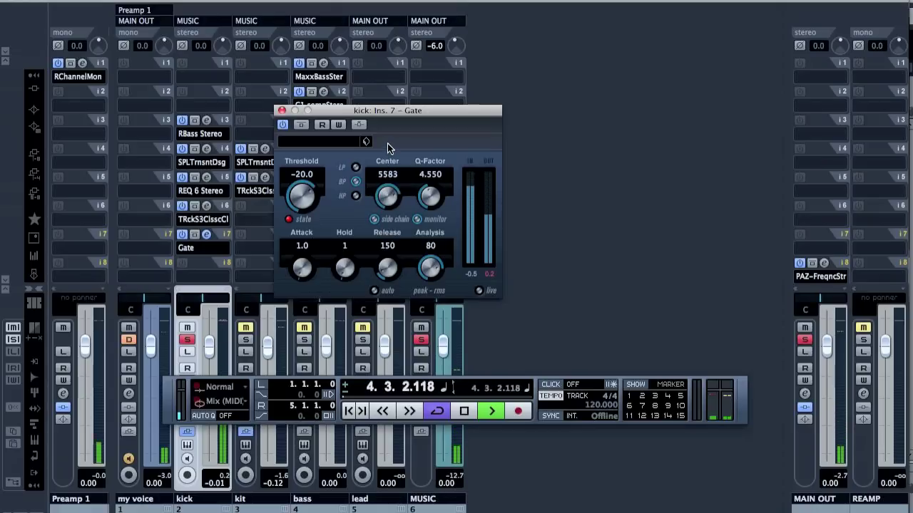
drag(387, 144, 398, 170)
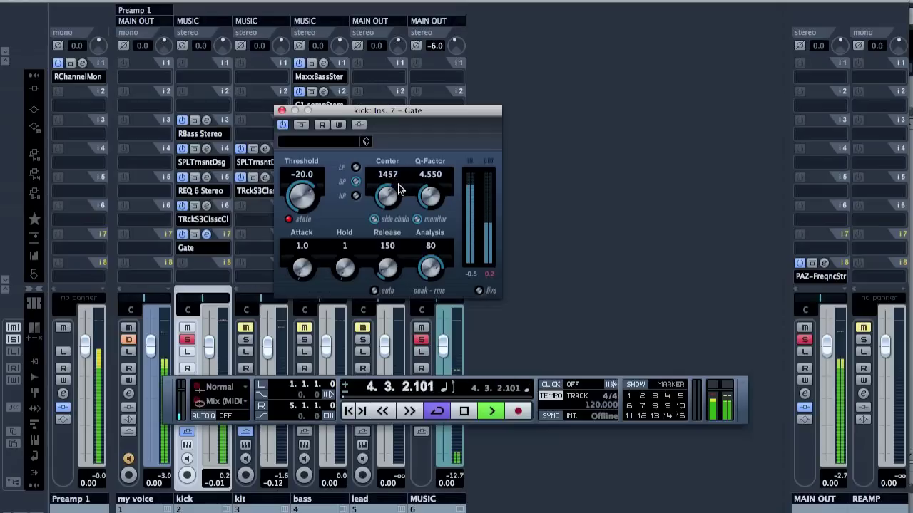
mouse_move(399, 195)
mouse_down()
mouse_move(402, 249)
mouse_move(396, 197)
mouse_move(396, 210)
mouse_up()
Switch the kick gate's side-chain filter to HP with Q-Factor 7.899 and Center 61, and turn its monitor off
click(356, 195)
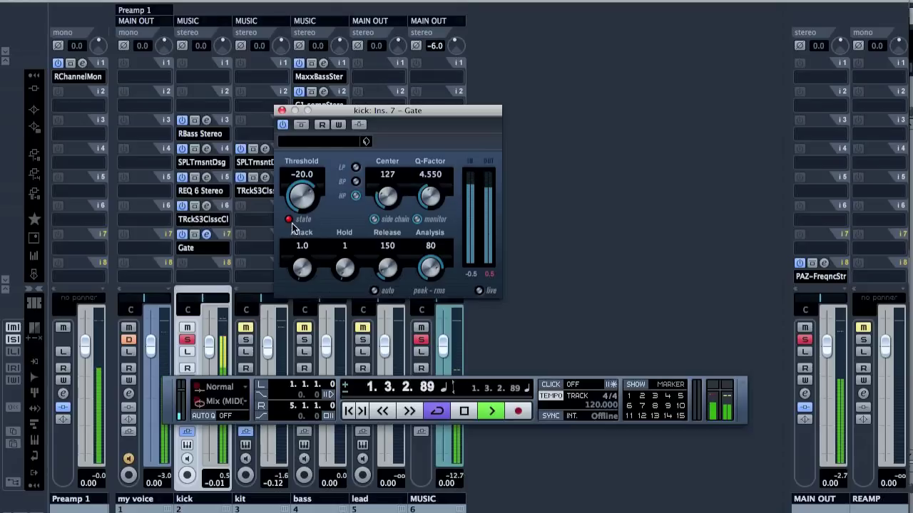
drag(430, 197, 433, 162)
mouse_move(386, 197)
mouse_down()
mouse_move(387, 184)
mouse_move(385, 207)
mouse_up()
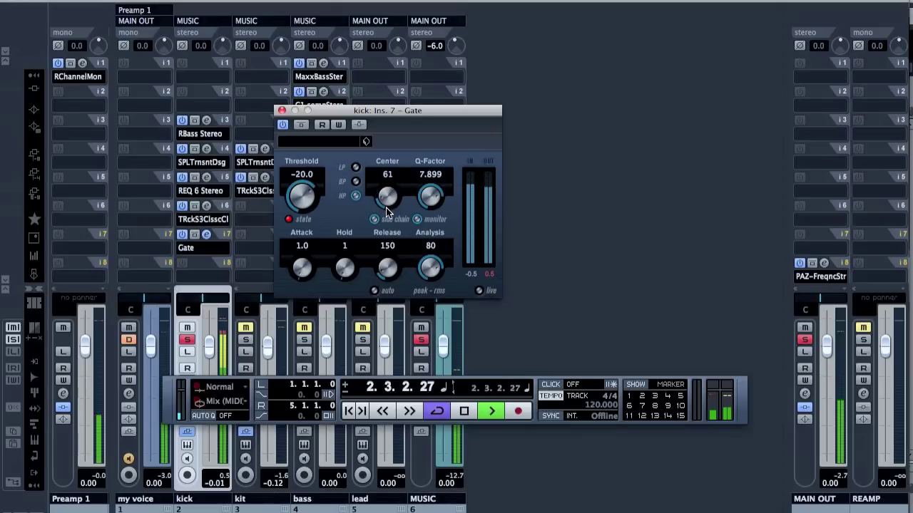
click(418, 220)
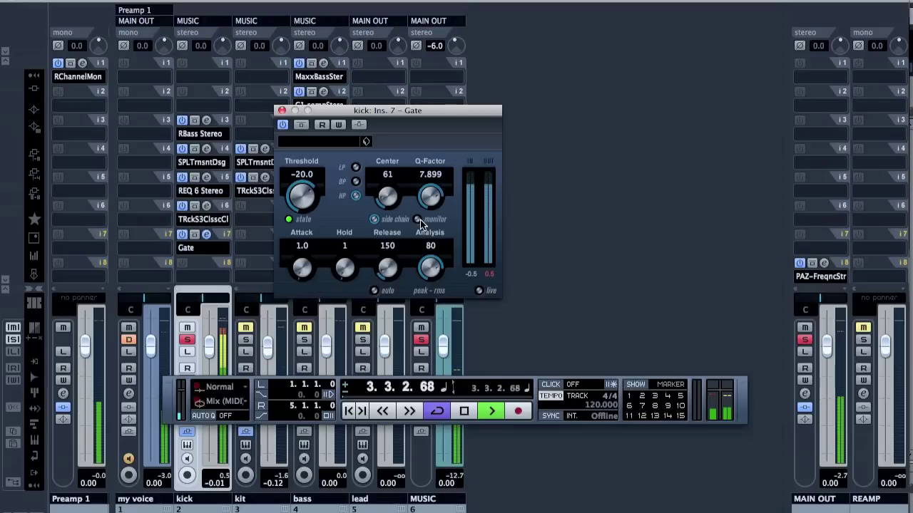
Set the kick gate's Release to 10, Threshold to about -5.6 and Analysis to 0
drag(296, 199, 299, 196)
drag(387, 267, 390, 262)
mouse_move(298, 188)
mouse_down()
mouse_move(298, 198)
mouse_move(298, 181)
mouse_up()
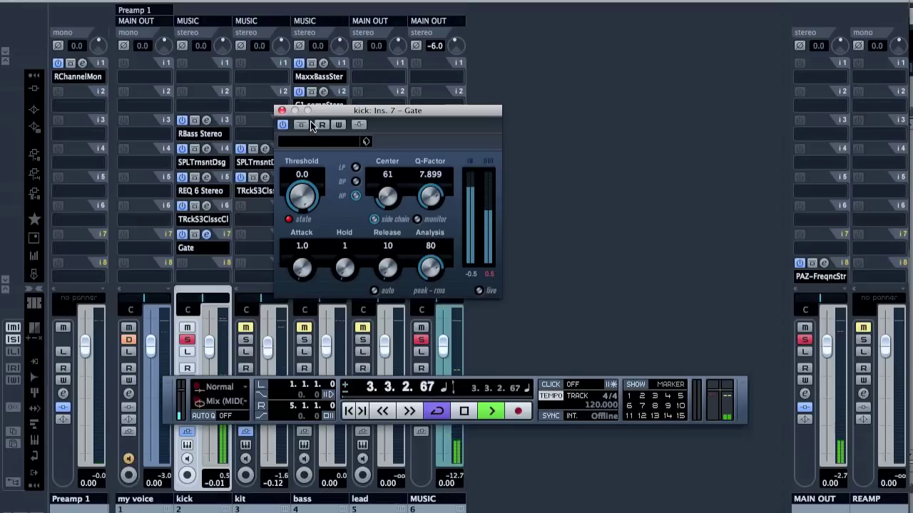
drag(307, 147, 308, 183)
drag(431, 268, 433, 392)
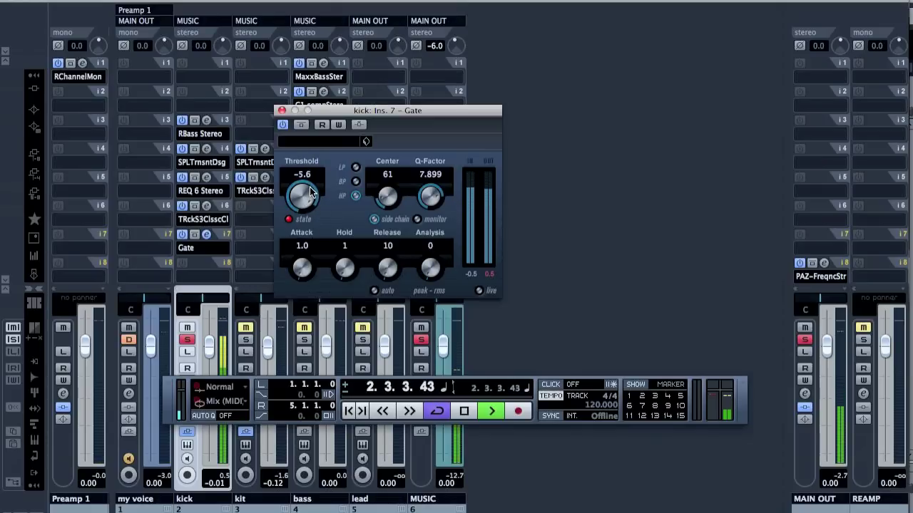
Move the Gate to insert slot 2 of the kick channel, set its Threshold to -15.2 and compare it bypassed and active
drag(223, 239, 224, 104)
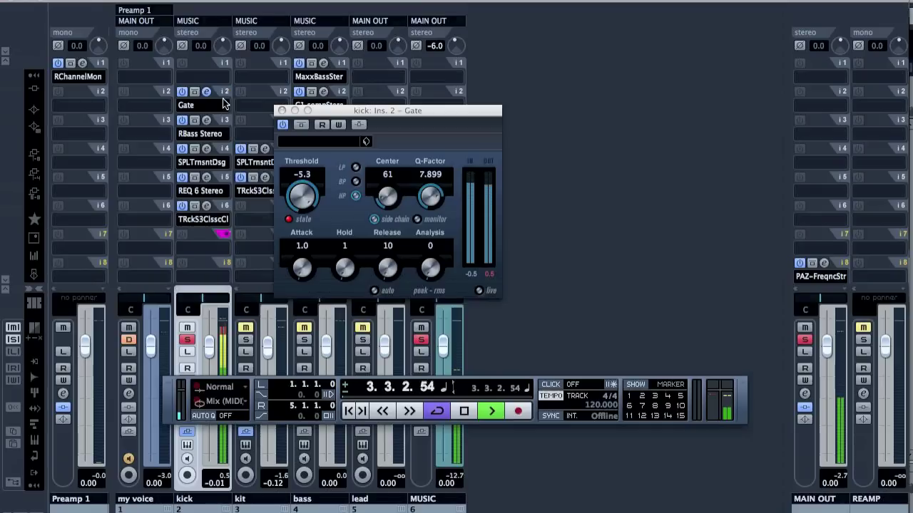
drag(304, 173, 308, 219)
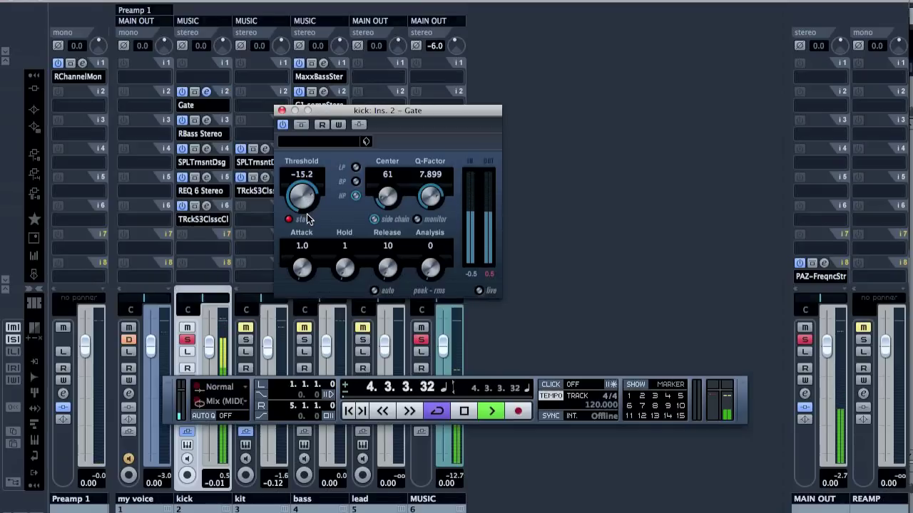
click(301, 124)
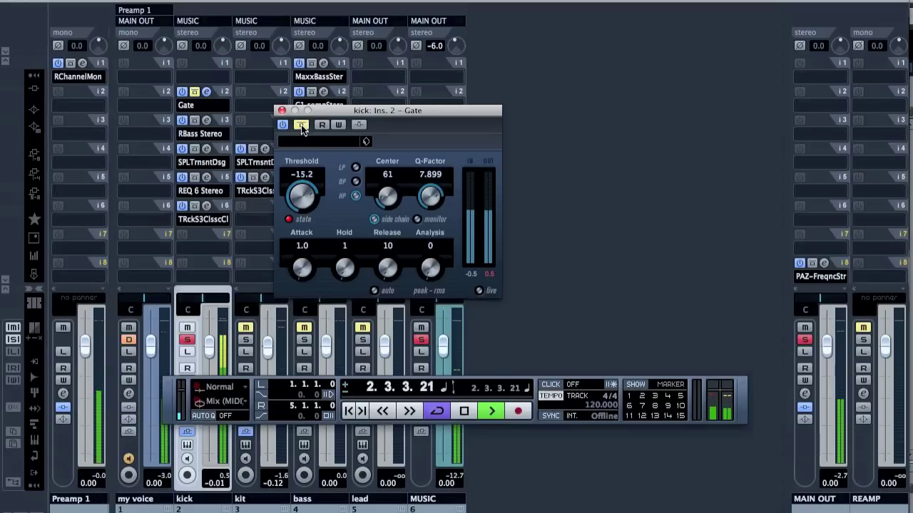
click(301, 125)
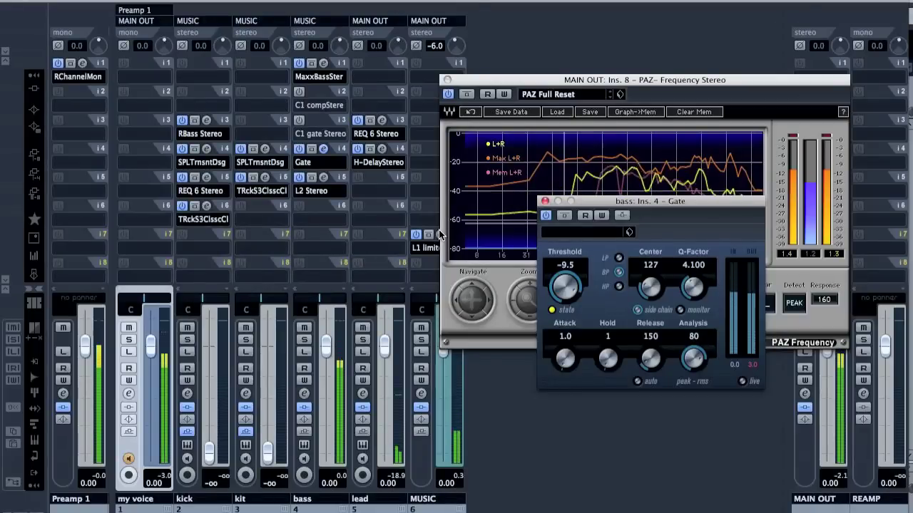
Remove the Gate from insert slot 4 of the bass channel and discard its changes
click(318, 162)
click(321, 168)
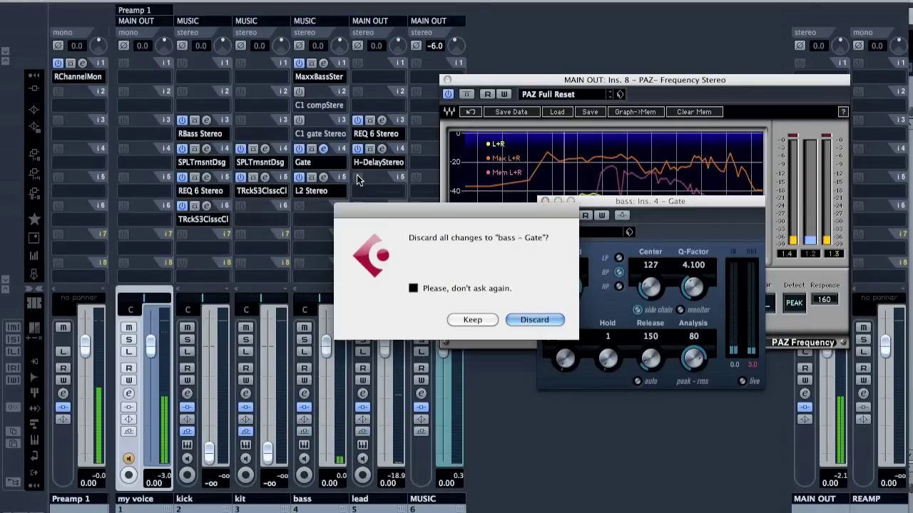
click(516, 320)
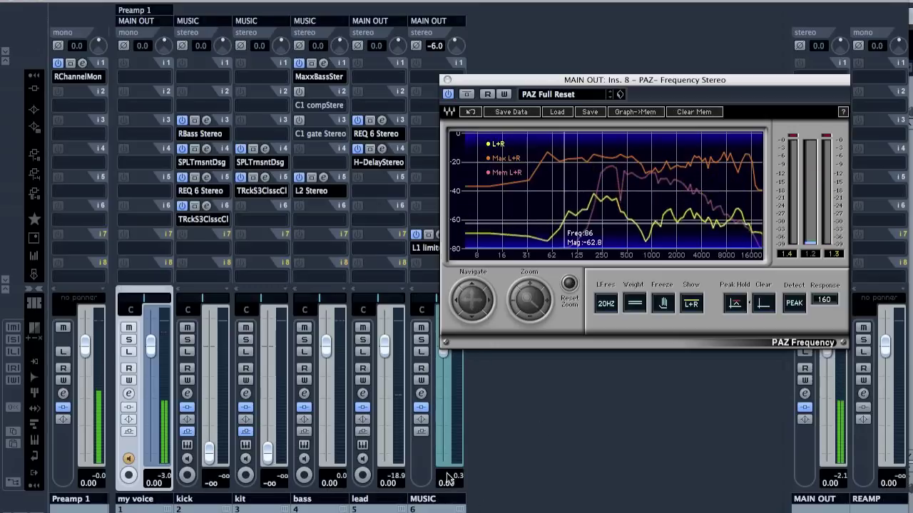
Add a stereo FX channel track with the Roomworks SE reverb as its effect
right_click(497, 445)
scroll(627, 445, down, 6)
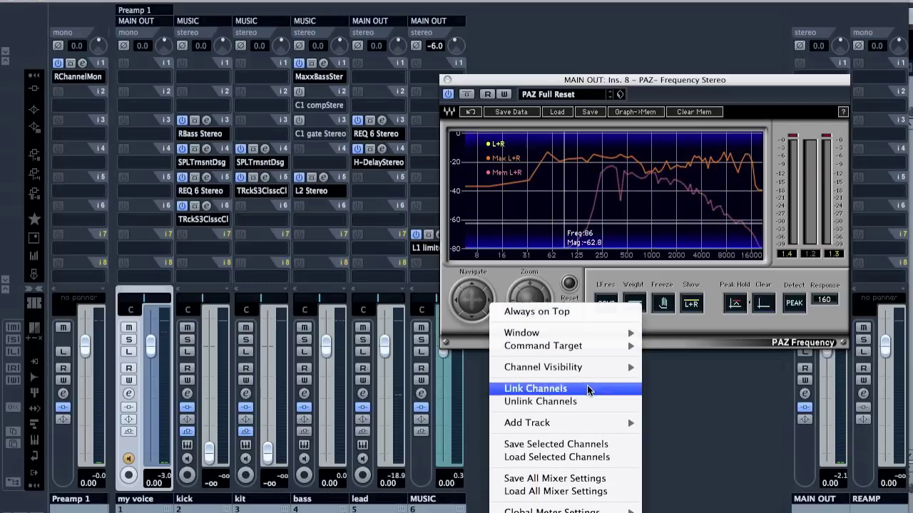
mouse_move(603, 433)
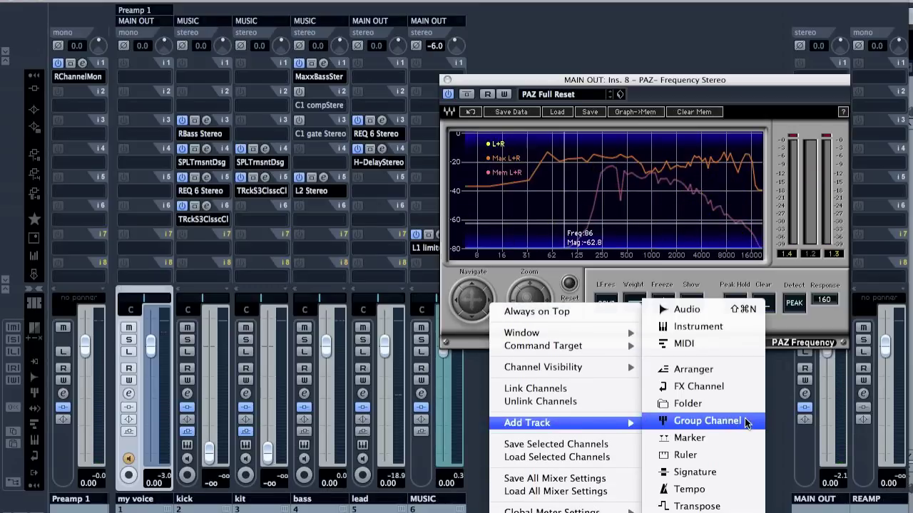
click(723, 387)
click(348, 285)
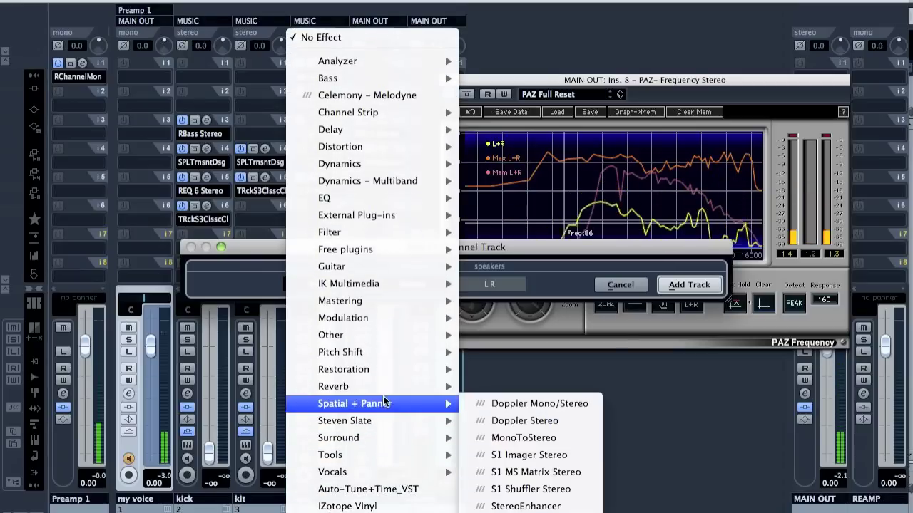
mouse_move(380, 386)
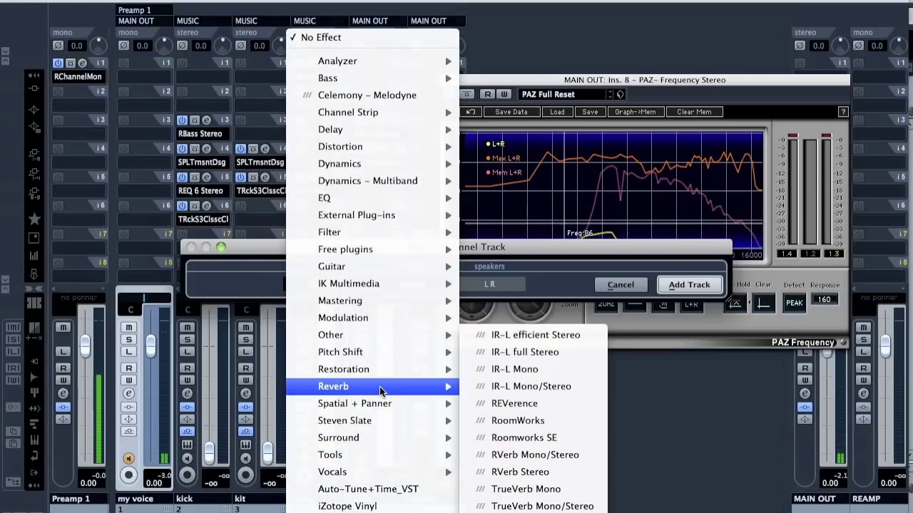
click(555, 436)
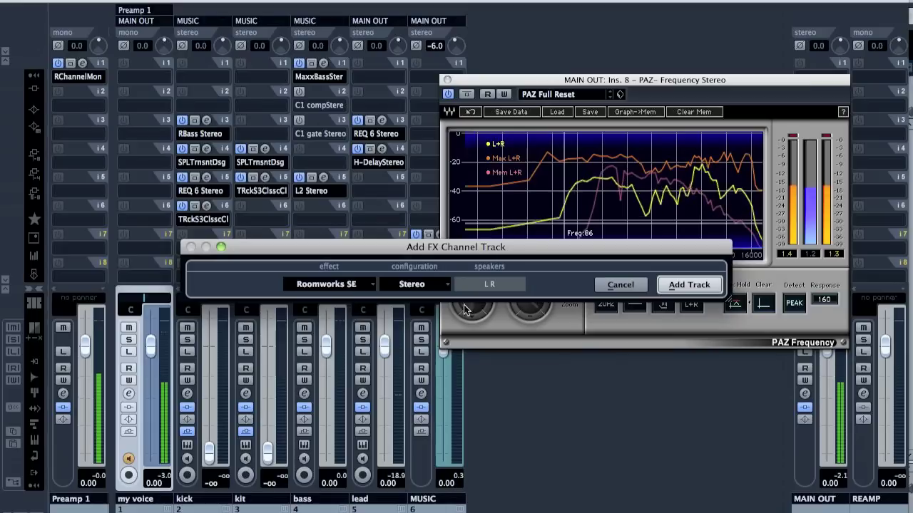
click(689, 284)
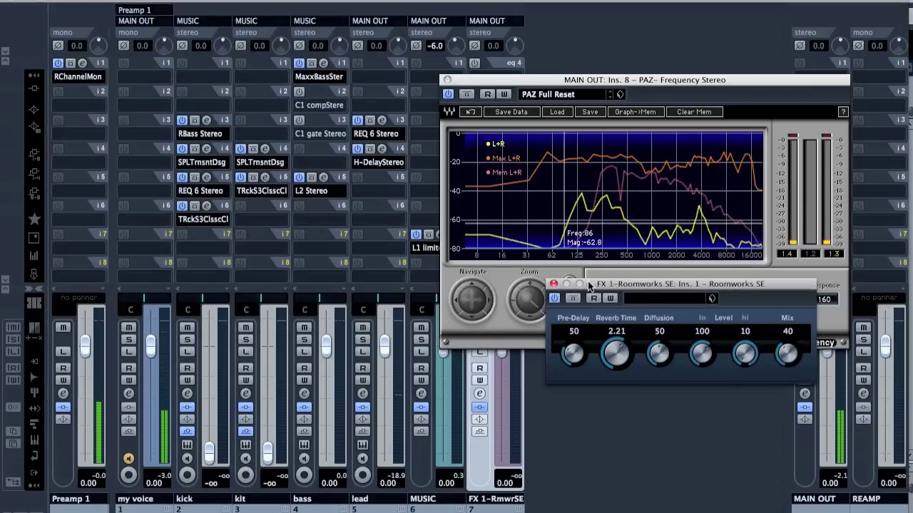
Set the Roomworks SE Mix to 100, and close the reverb and PAZ Frequency windows
drag(804, 354, 805, 325)
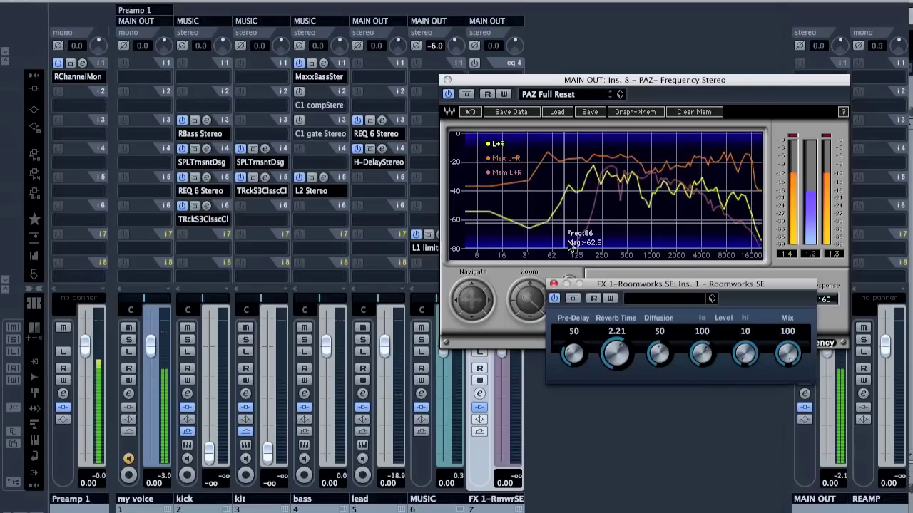
click(554, 285)
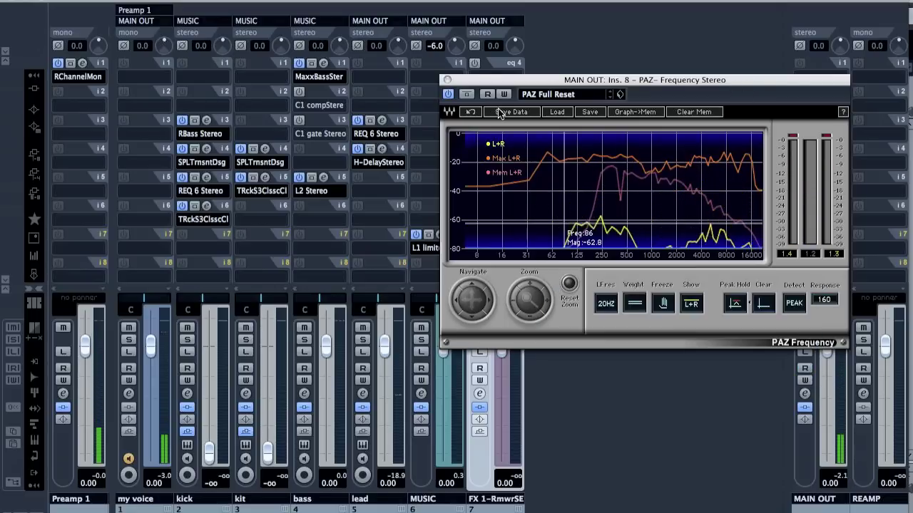
click(447, 80)
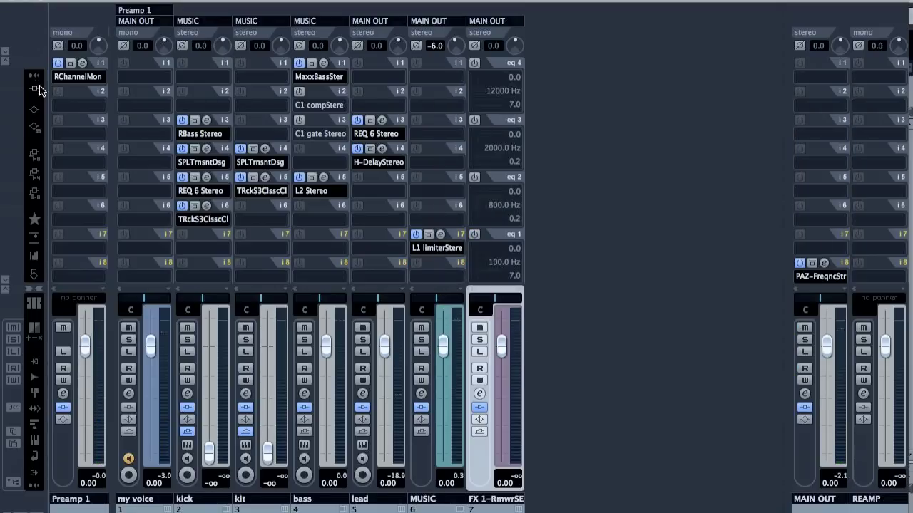
Show the insert slots on the mixer channels and load a Gate into insert slot 2 of the FX channel
click(37, 87)
click(497, 105)
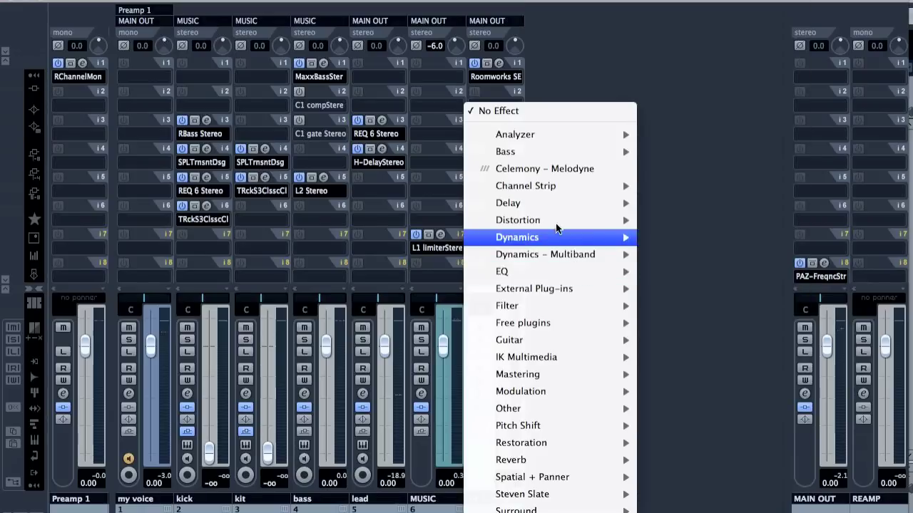
mouse_move(566, 235)
click(713, 324)
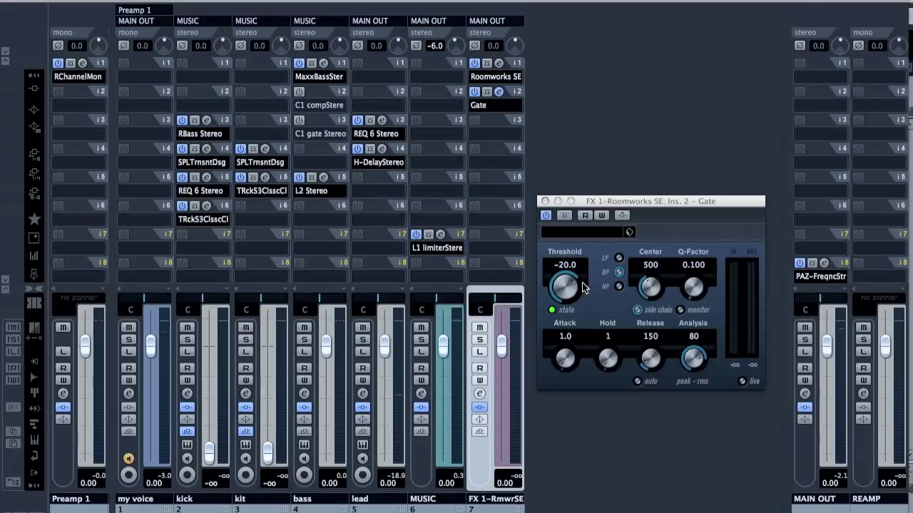
Open the kick channel's settings and route its second send to FX 1-Roomworks SE at 0.00
click(187, 395)
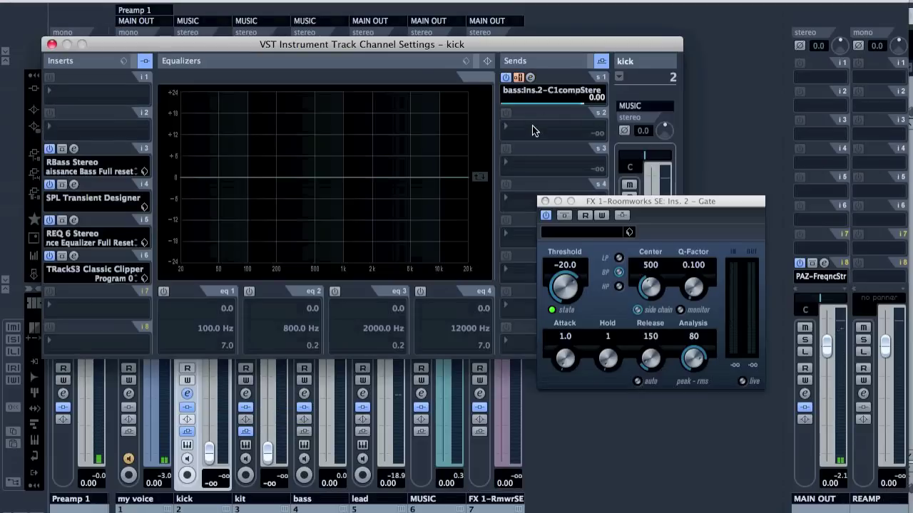
click(535, 130)
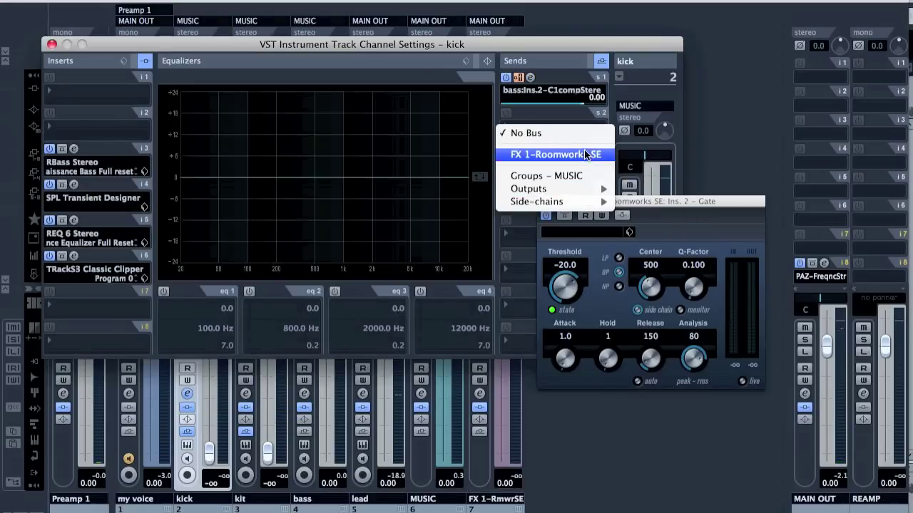
click(585, 155)
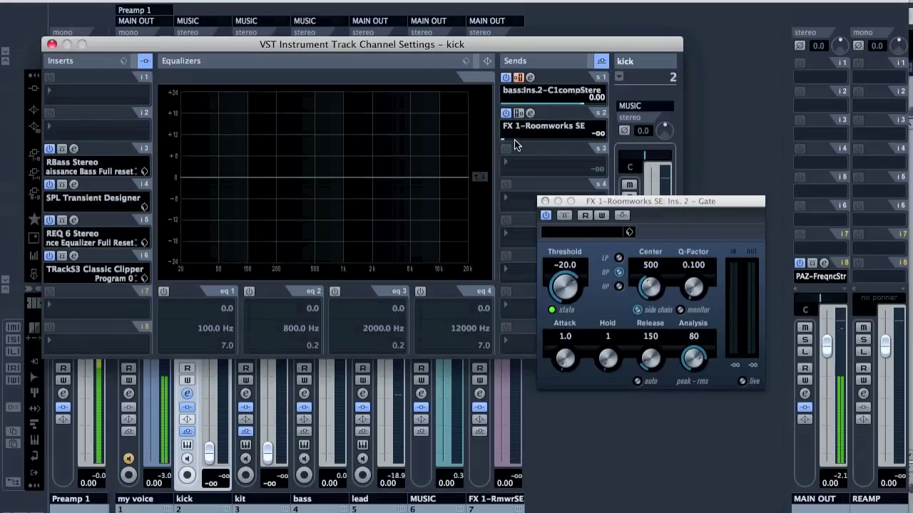
click(532, 136)
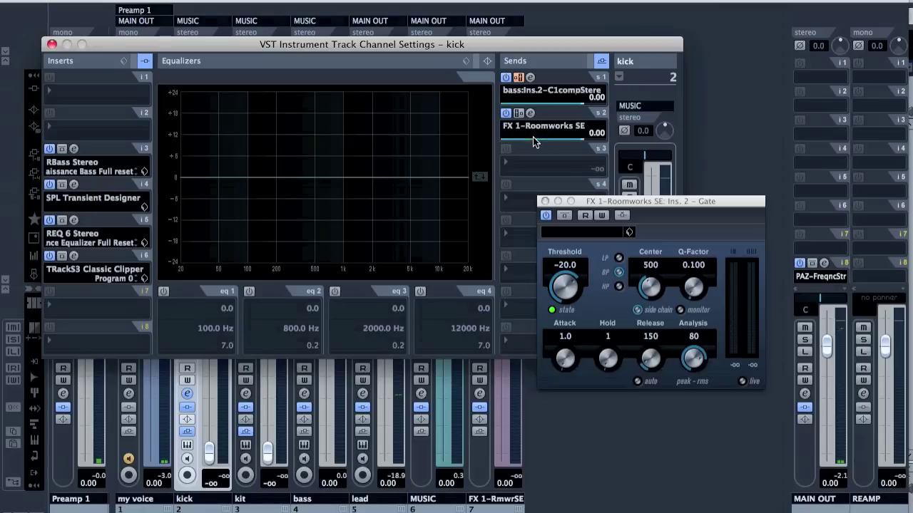
Activate side-chaining on the FX channel's Gate and route the kick's third send to it at 0.00
click(621, 216)
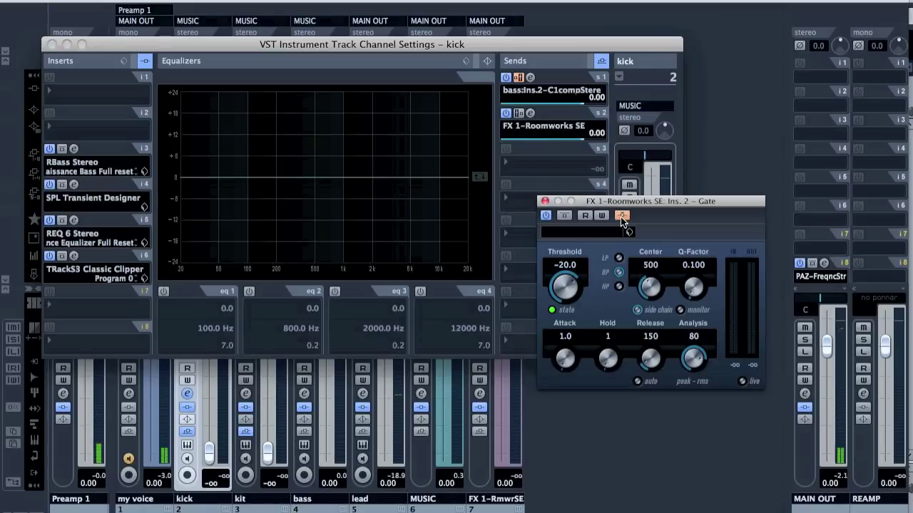
click(537, 165)
mouse_move(563, 237)
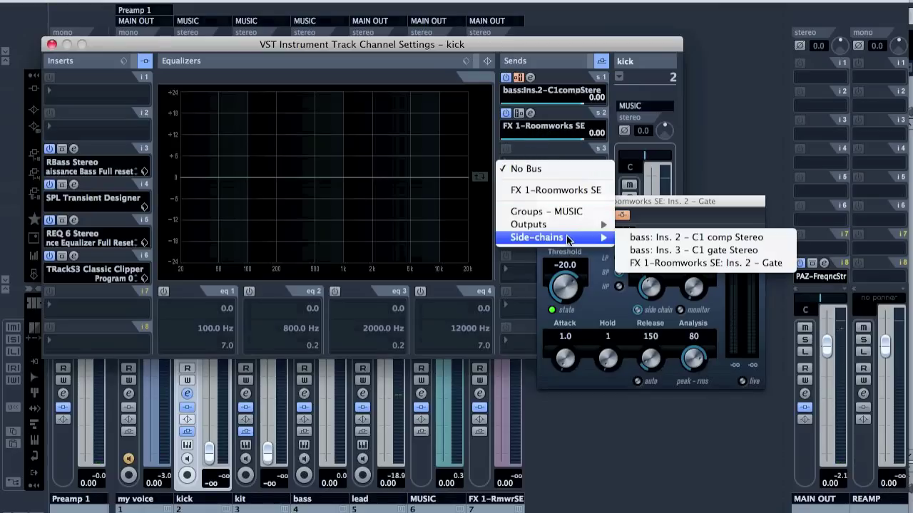
click(704, 264)
click(520, 173)
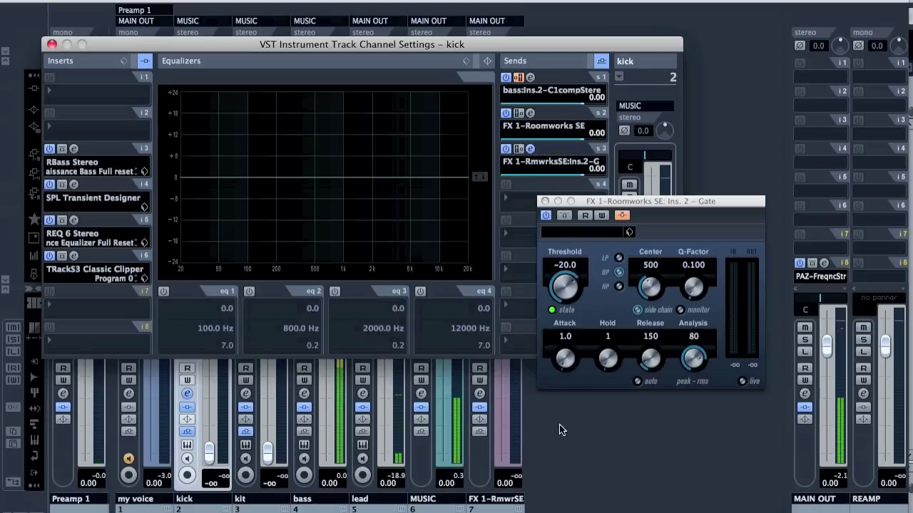
Bring the kick back into the mix, move the Gate window aside and lower the kick fader to -9.15
super+click(210, 452)
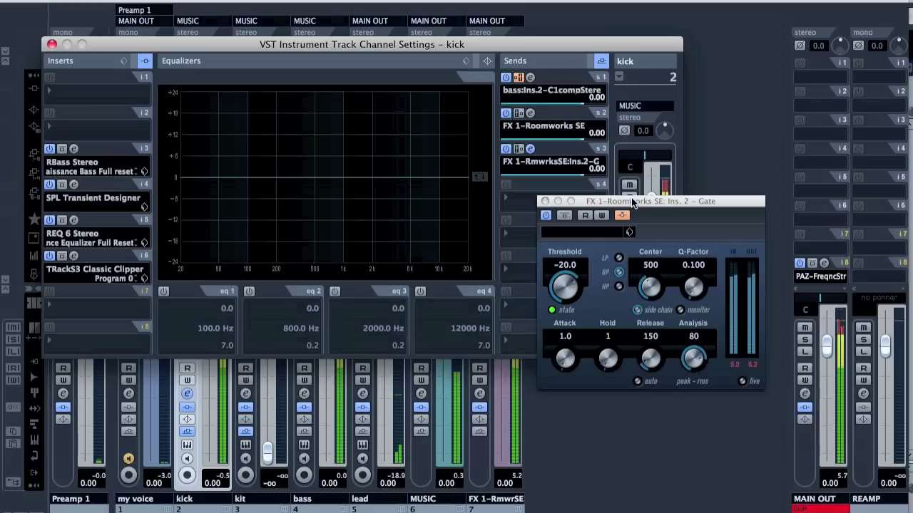
drag(669, 202, 355, 228)
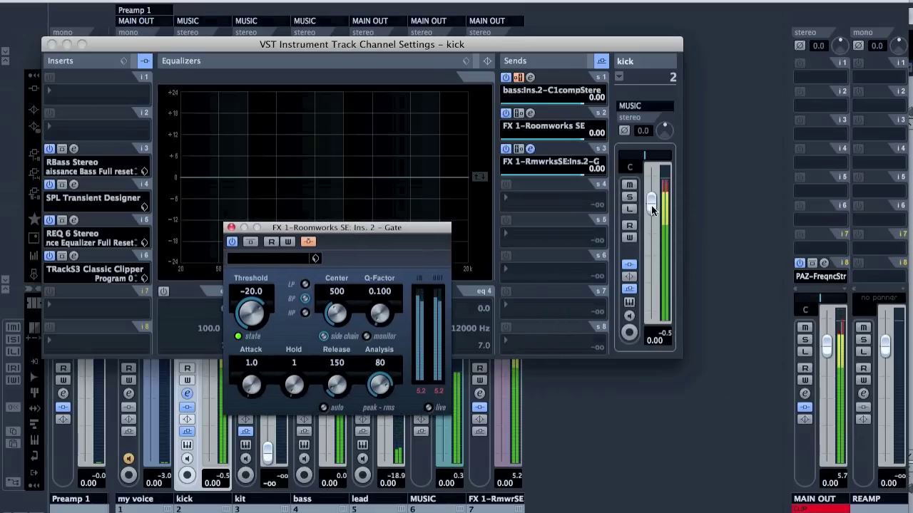
drag(651, 205, 651, 248)
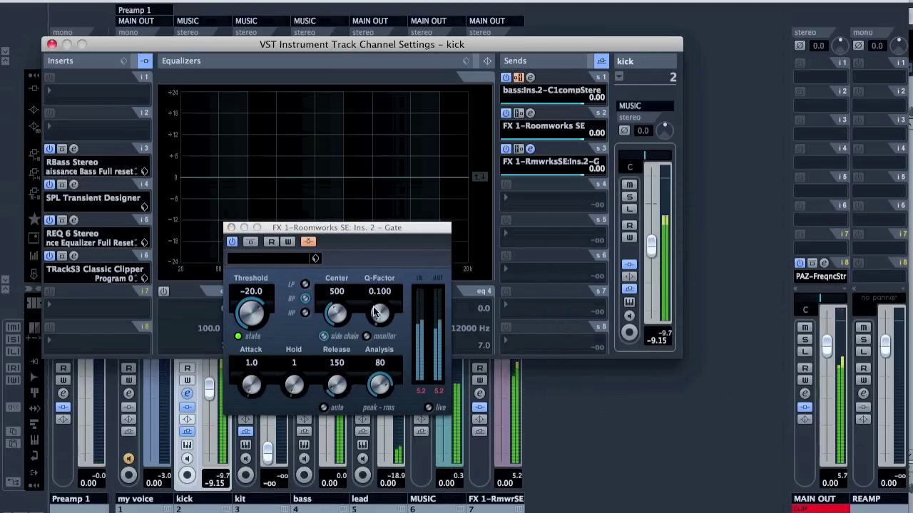
Monitor the FX channel Gate's side-chain signal, set its Threshold to -13.4 and compare the reverb with the Gate bypassed
click(364, 333)
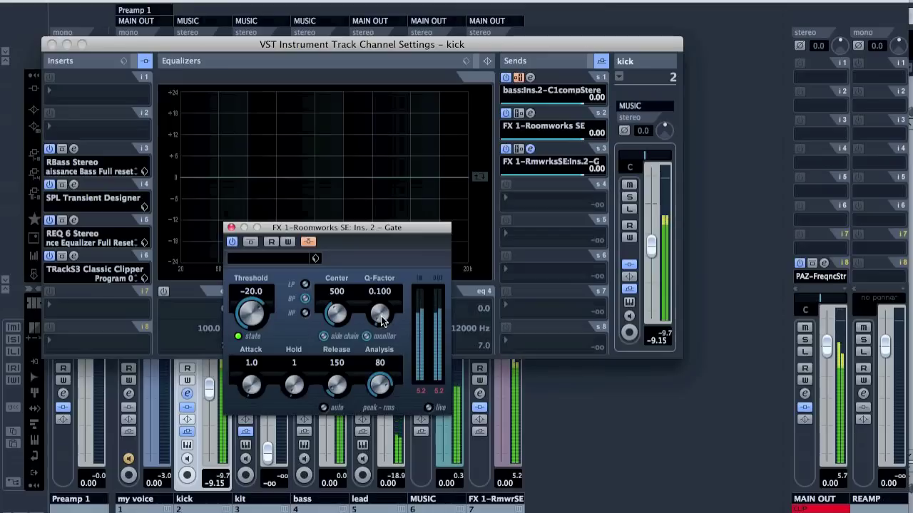
mouse_move(254, 314)
mouse_down()
mouse_move(254, 295)
mouse_move(254, 306)
mouse_up()
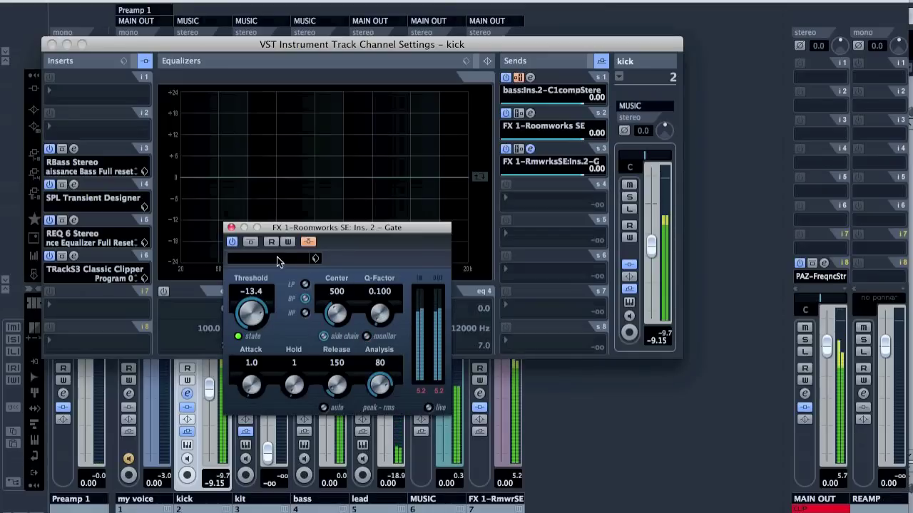
right_click(243, 235)
click(292, 225)
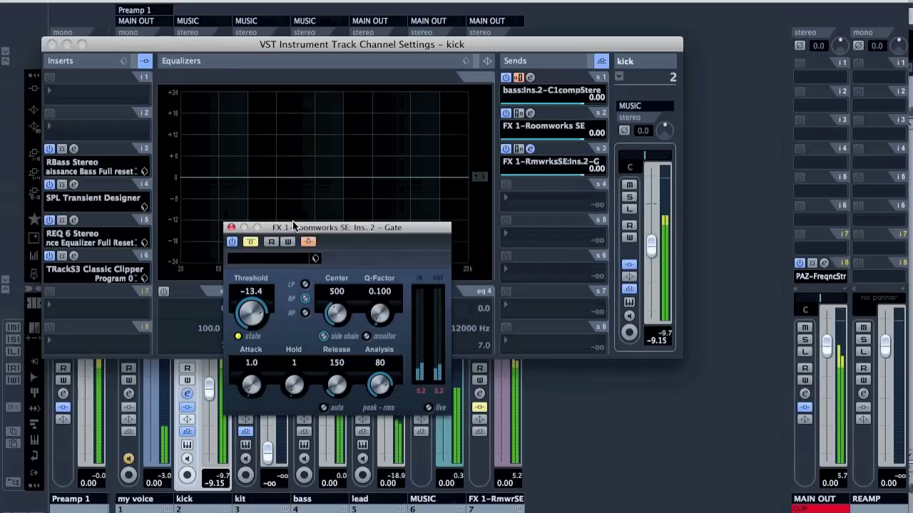
click(254, 243)
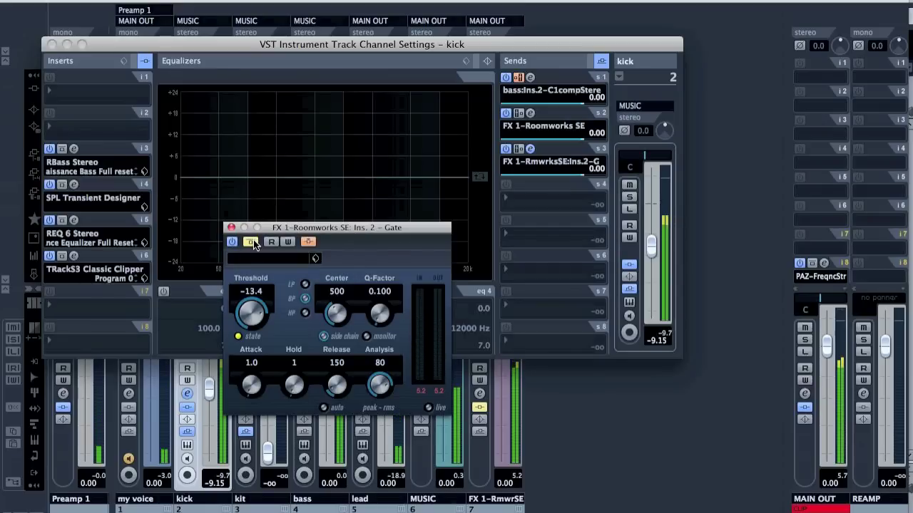
Set the FX channel Gate's Release to 10 and Analysis to 16, and take it out of bypass
scroll(352, 366, down, 1)
drag(384, 385, 376, 452)
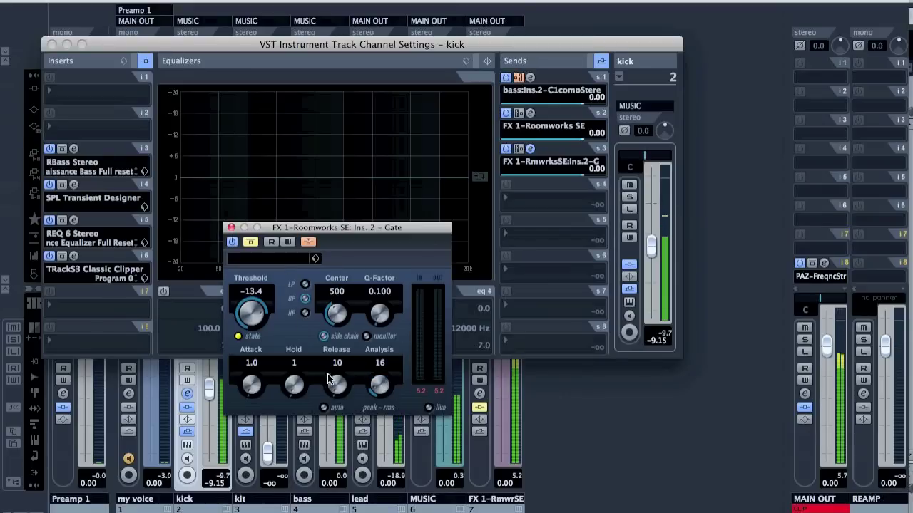
click(250, 241)
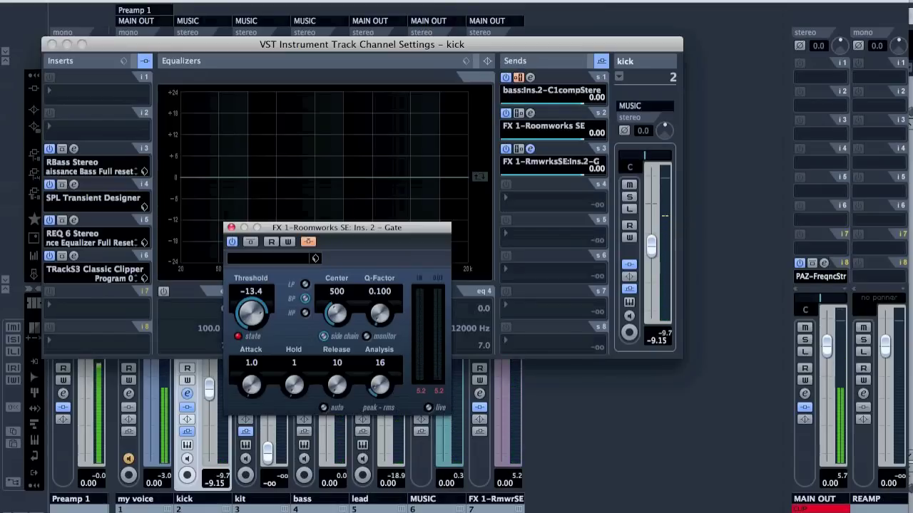
Close the kick channel settings and the mixer, and open the kick track's drums part in the drum editor
key(F3)
click(51, 45)
double_click(418, 122)
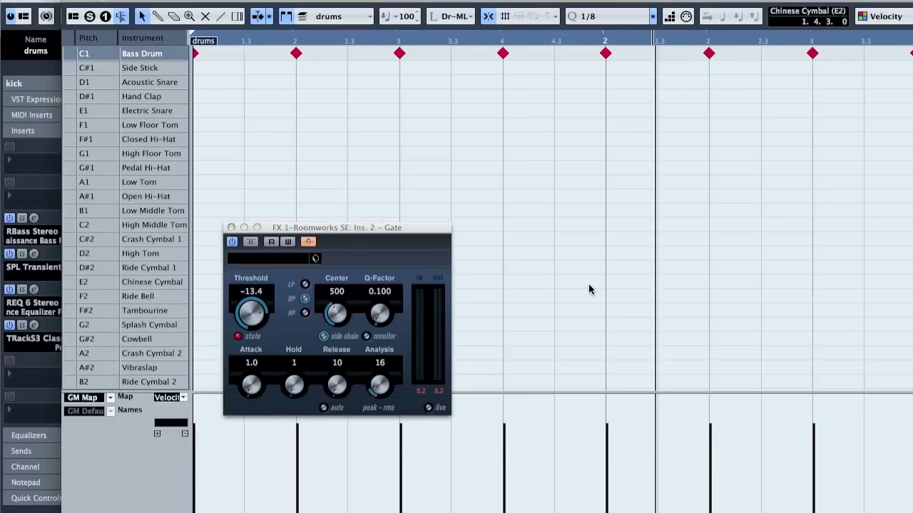
Step through the drum sounds and move all the Bass Drum notes to Acoustic Snare (D1)
key(Down)
key(Down)
key(Down)
key(Up)
key(Up)
key(Up)
key(Down)
key(Down)
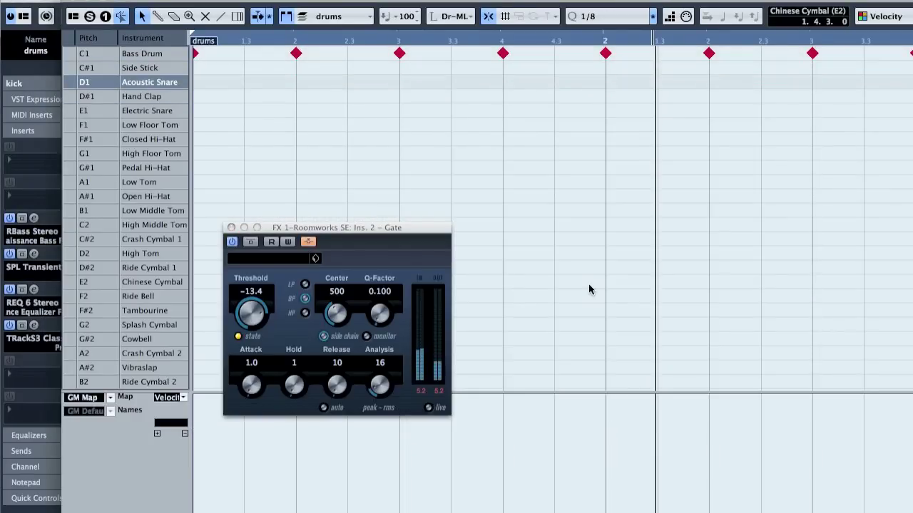
drag(502, 55, 502, 82)
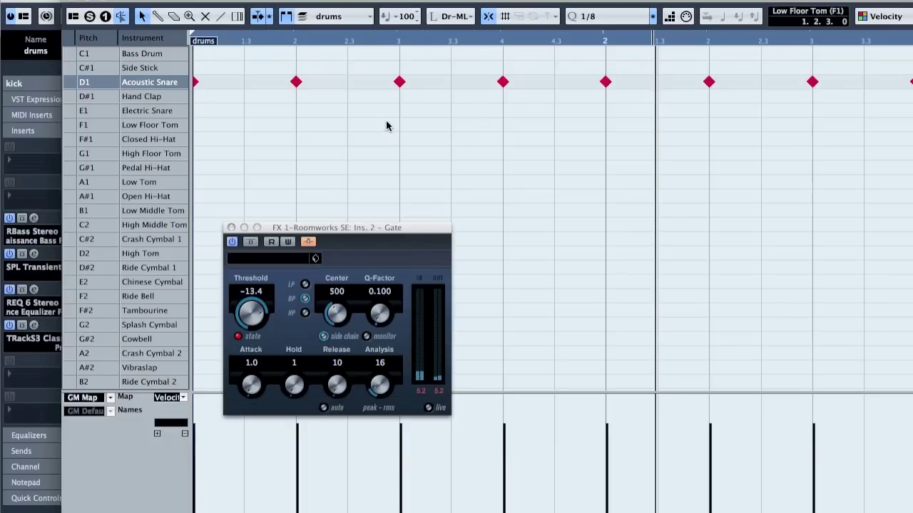
Start playback and set the FX channel Gate's Threshold to -29.3 and Release to 238
key(space)
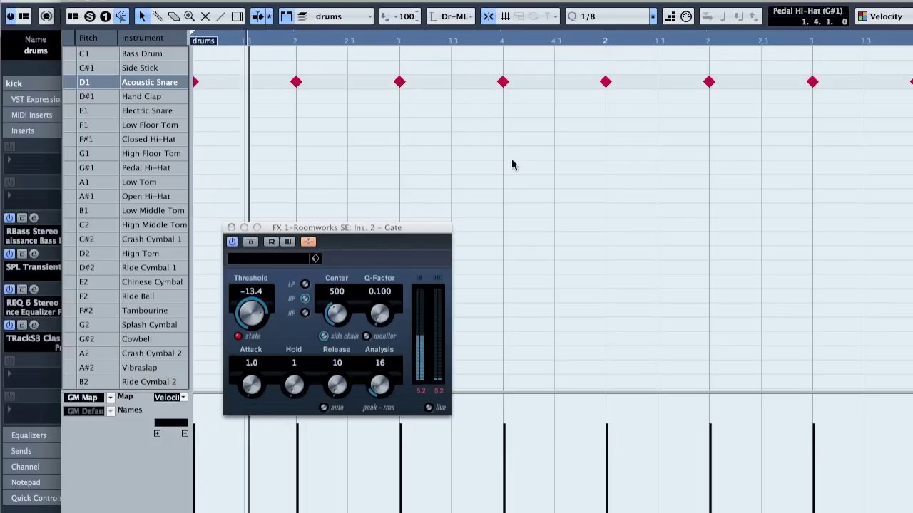
drag(250, 312, 249, 350)
drag(333, 357, 243, 318)
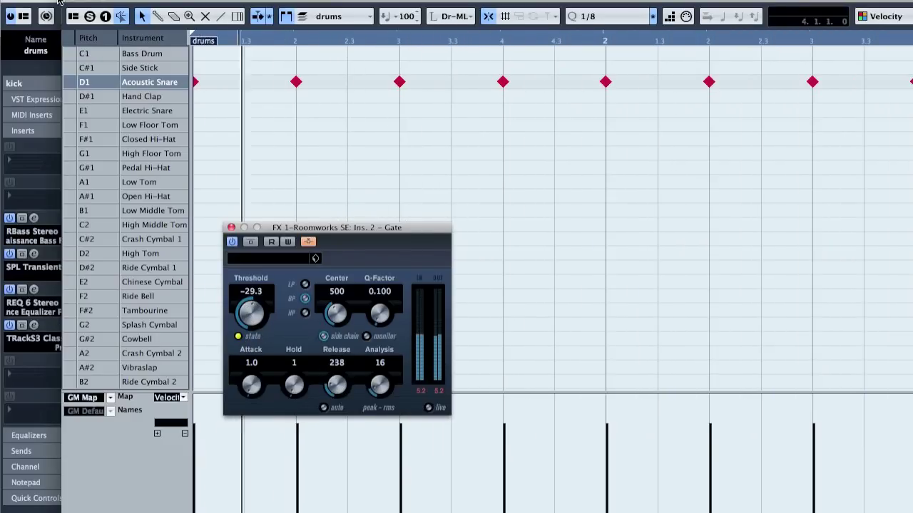
Leave the drum editor, set the Gate's Threshold to -13.4 and select the FX 1-Roomworks SE track in the project
click(74, 2)
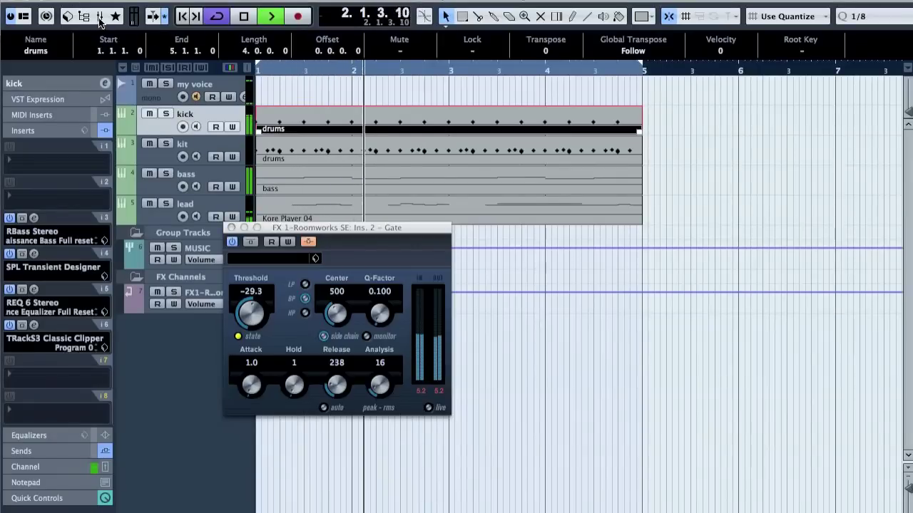
drag(259, 323, 261, 284)
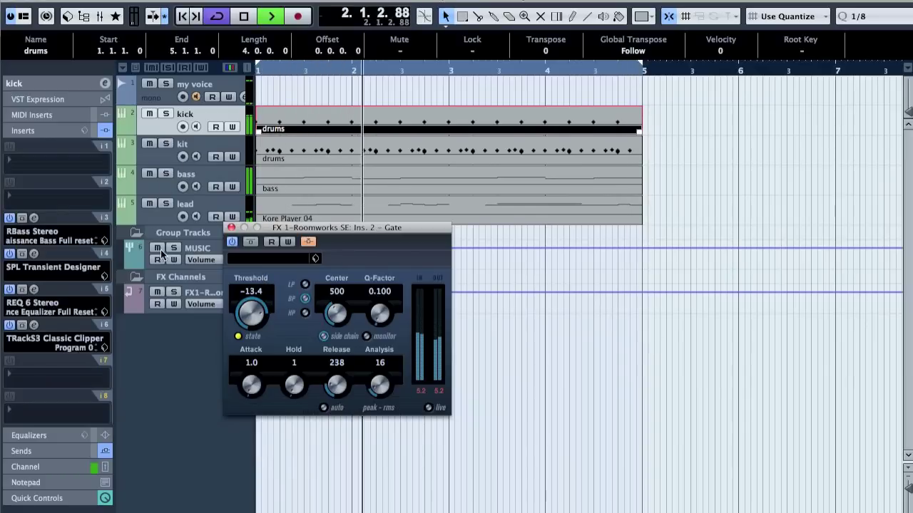
click(204, 294)
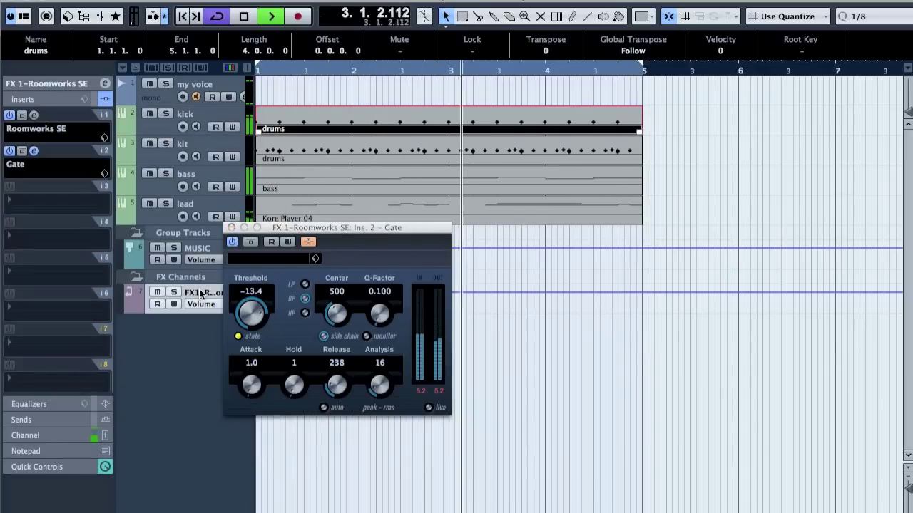
Open the FX channel's Roomworks SE reverb, lower its Pre-Delay to 0 and raise it back up
click(33, 114)
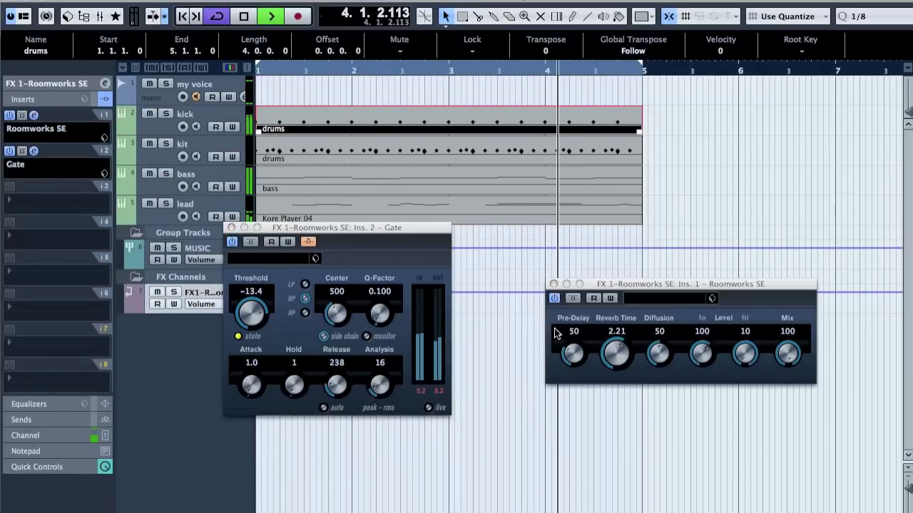
drag(576, 348, 593, 474)
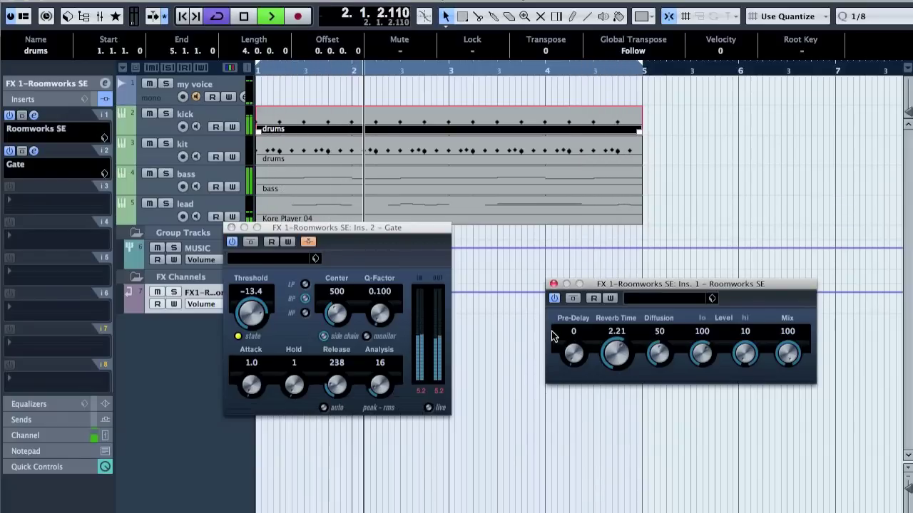
drag(577, 348, 577, 320)
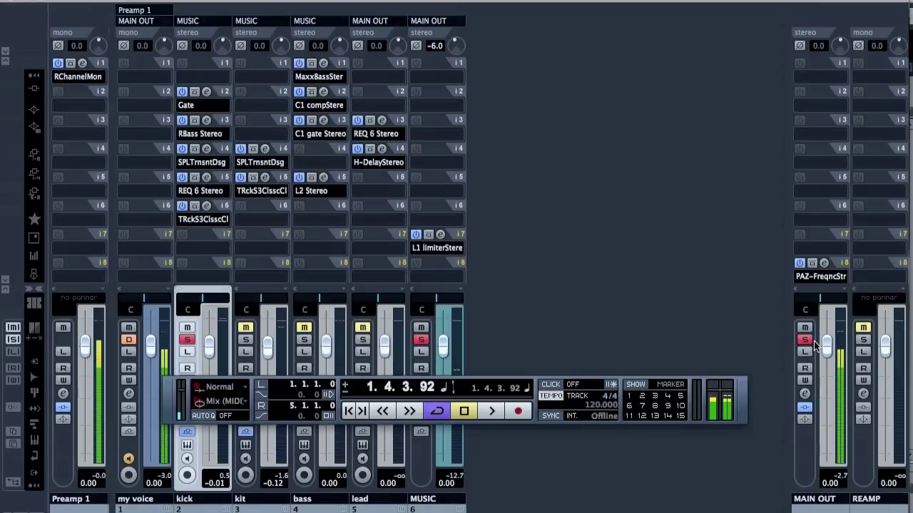
Solo the lead channel in the mixer and play a short passage of it
click(805, 340)
click(363, 340)
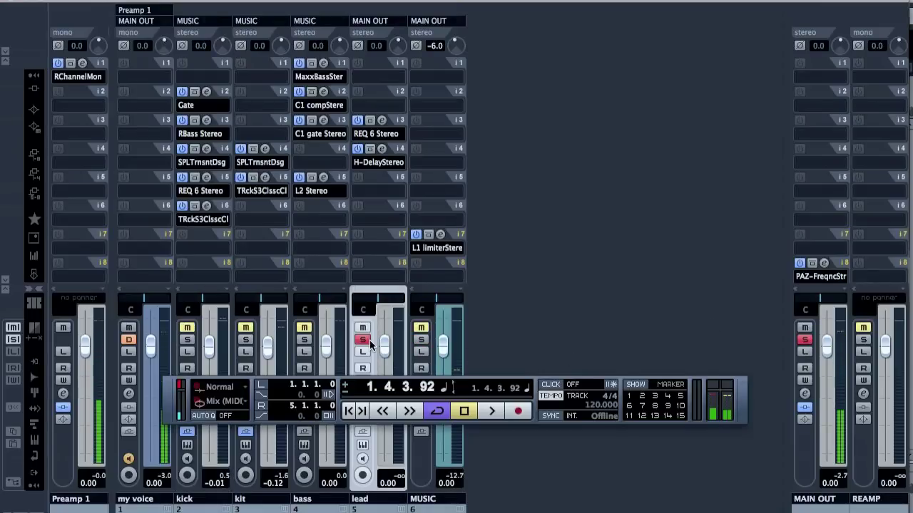
key(space)
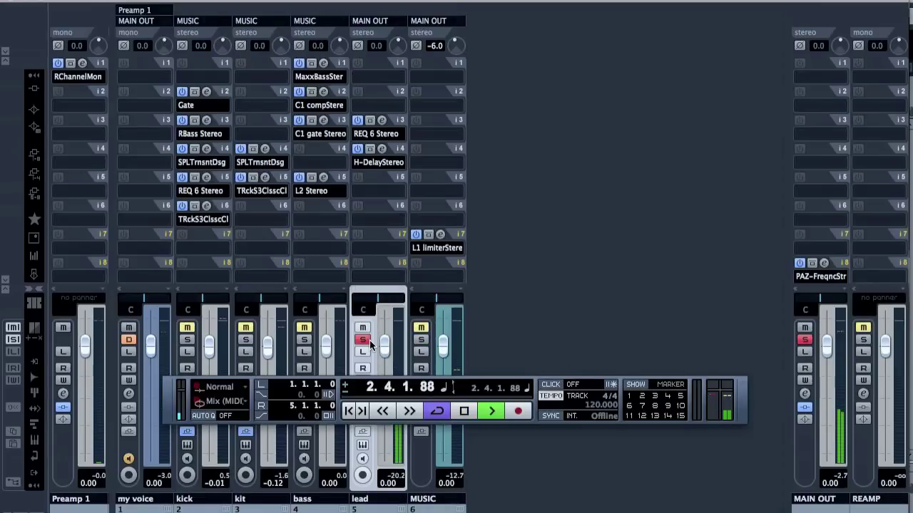
key(space)
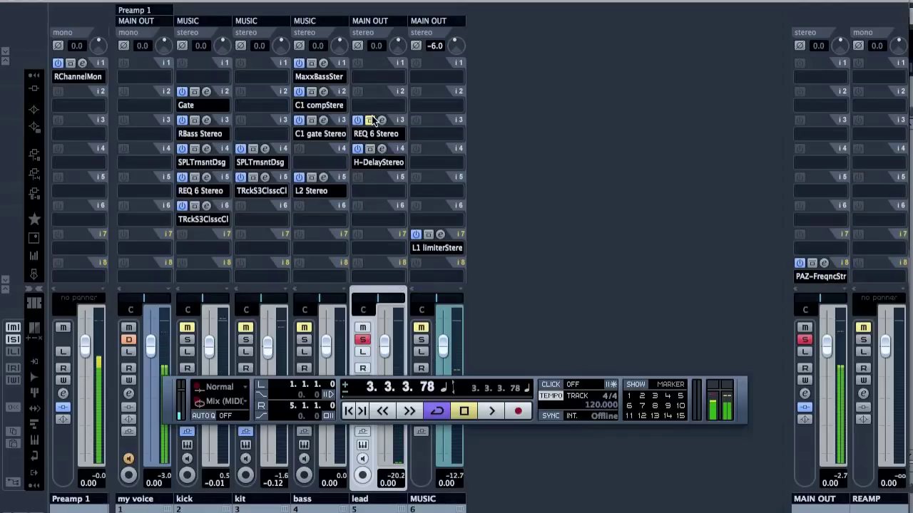
Bypass the lead's REQ 6 and H-Delay and the MUSIC channel's L1 limiter, and capture the raw lead's peak spectrum in PAZ Frequency
click(369, 148)
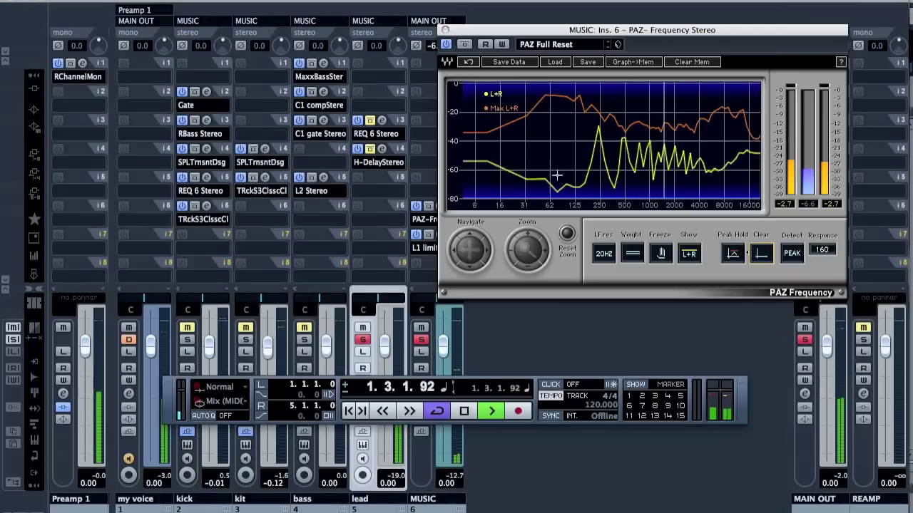
mouse_move(427, 242)
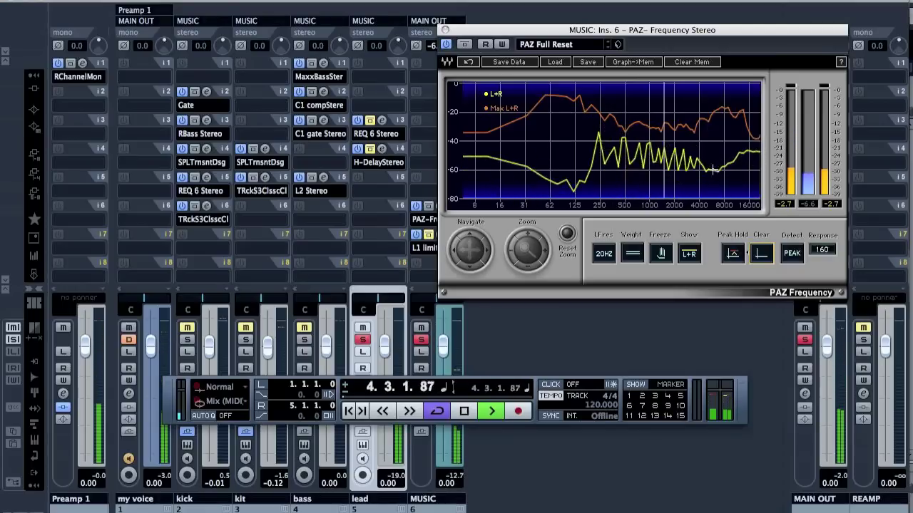
click(763, 255)
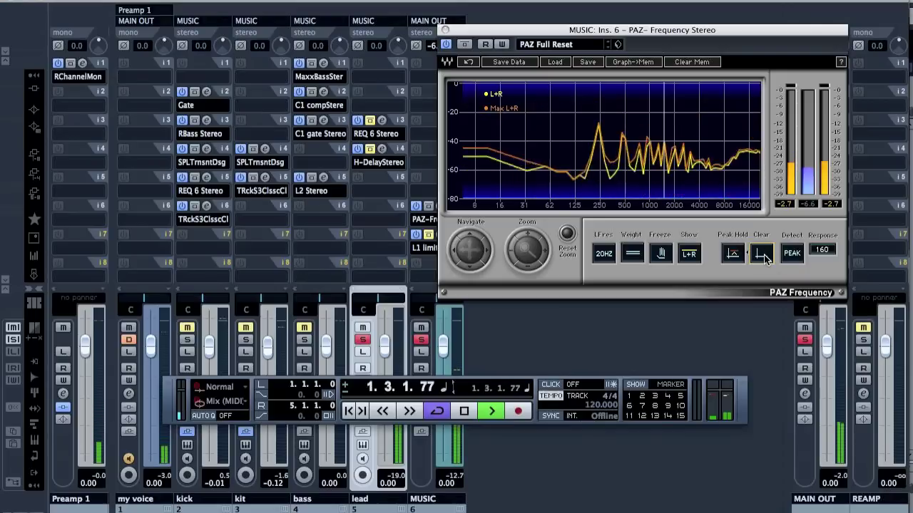
key(space)
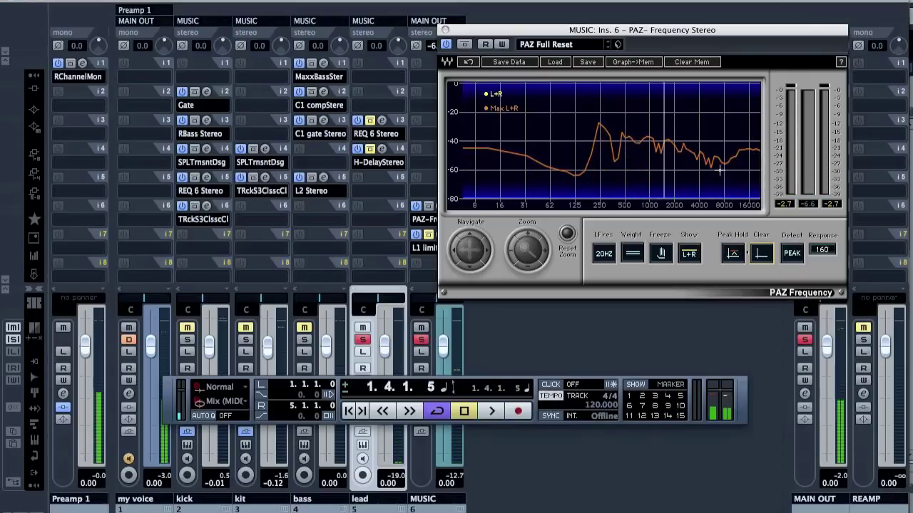
mouse_move(720, 169)
mouse_down()
mouse_move(730, 151)
mouse_move(720, 172)
mouse_up()
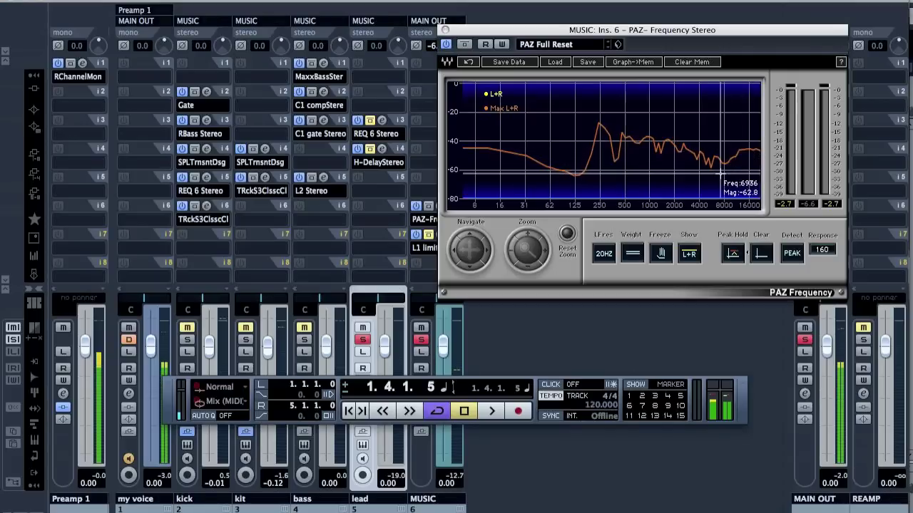
Reactivate the lead channel's REQ 6 equalizer and bring up its settings beside the frequency analyzer
click(381, 120)
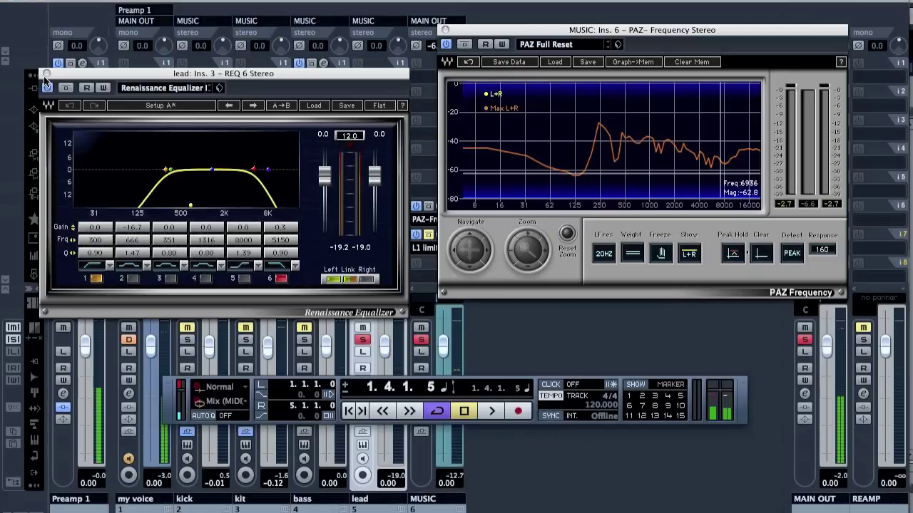
click(46, 73)
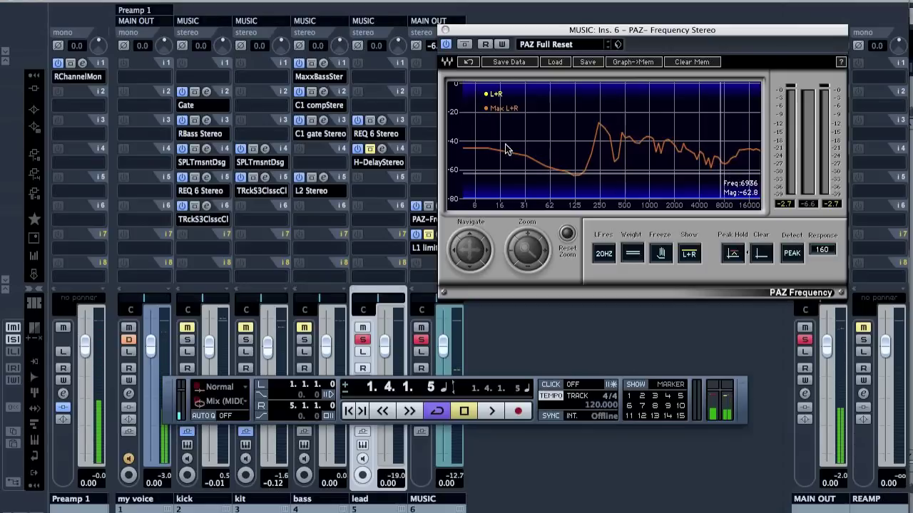
click(383, 122)
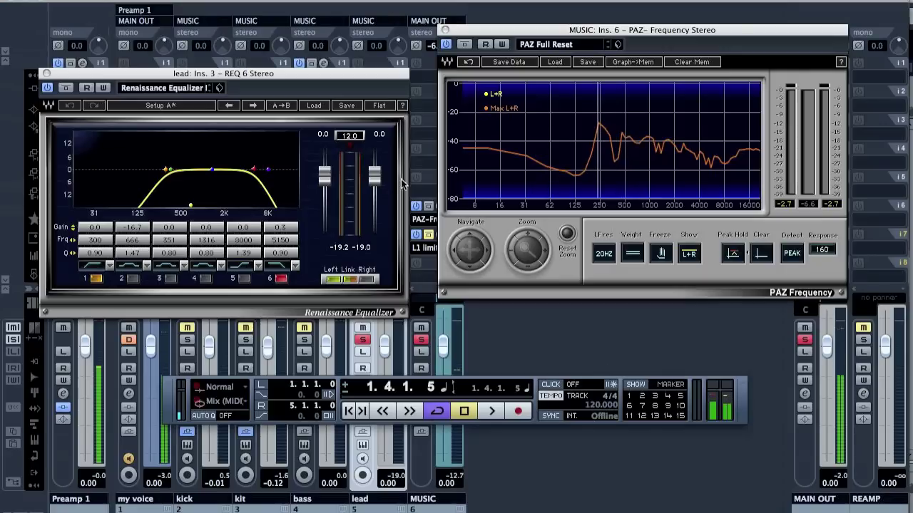
Clear the PAZ Frequency peak curve, capture the equalized lead's spectrum during playback and store the graph in memory
click(762, 253)
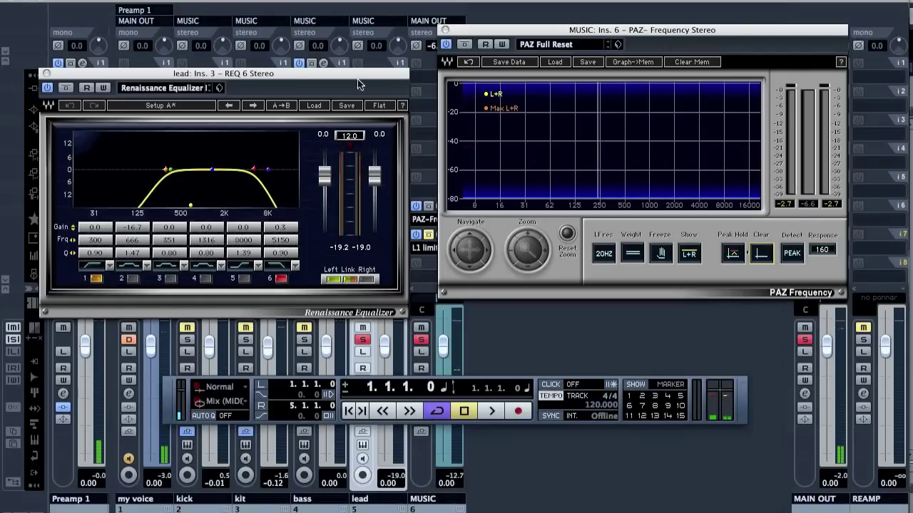
key(space)
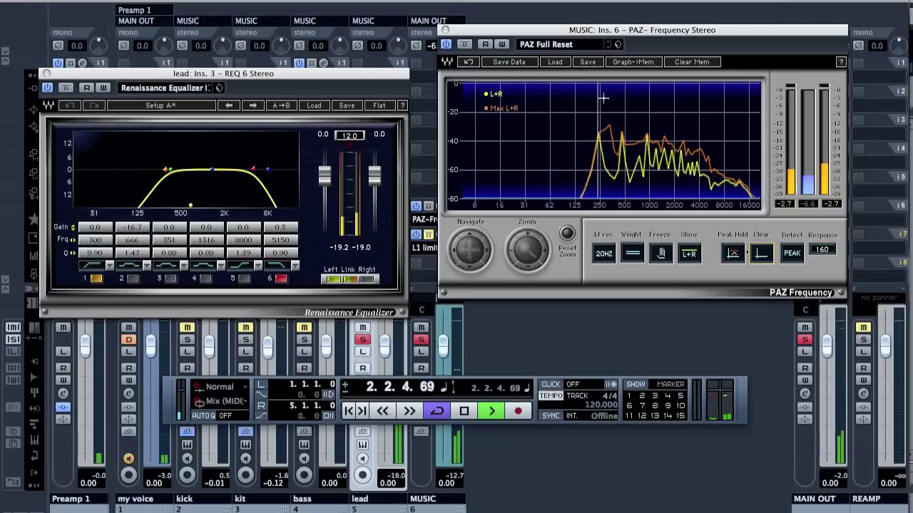
key(space)
click(636, 62)
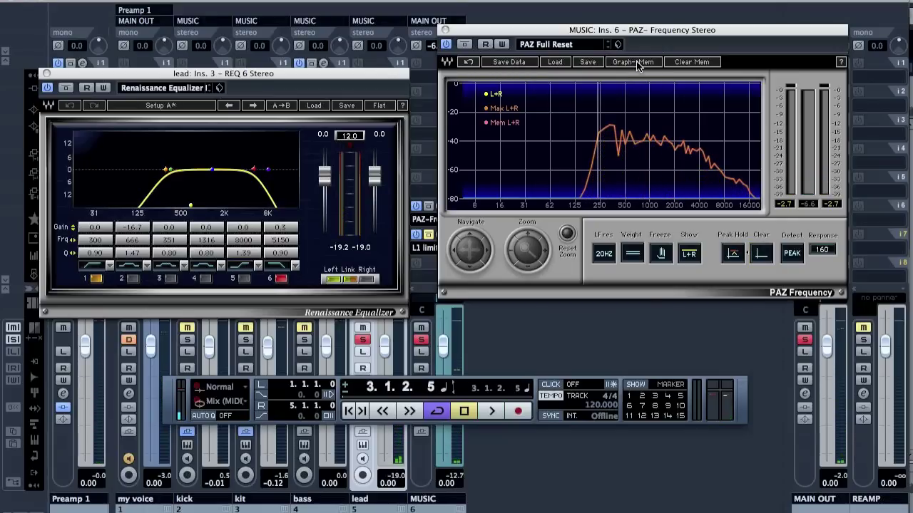
Clear the peak curve, bypass the lead's REQ 6 and capture the unequalized spectrum against the stored curve
click(759, 260)
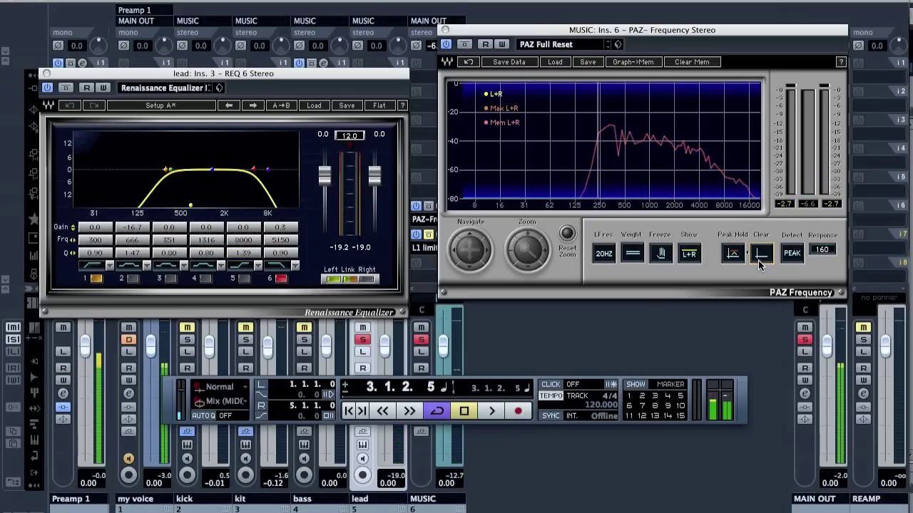
click(63, 87)
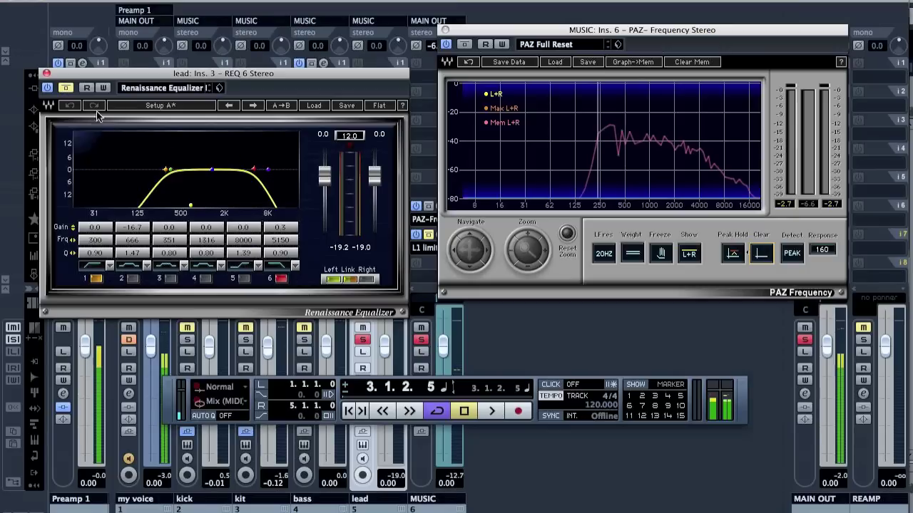
key(space)
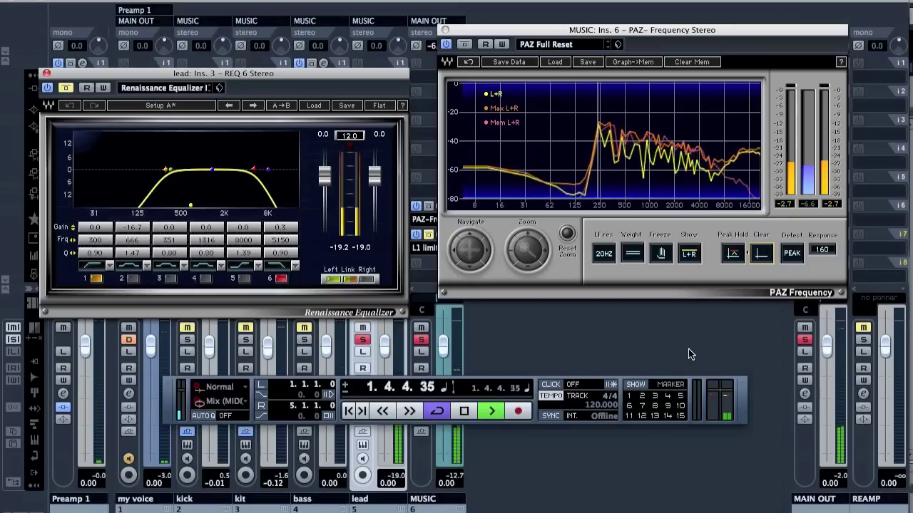
key(space)
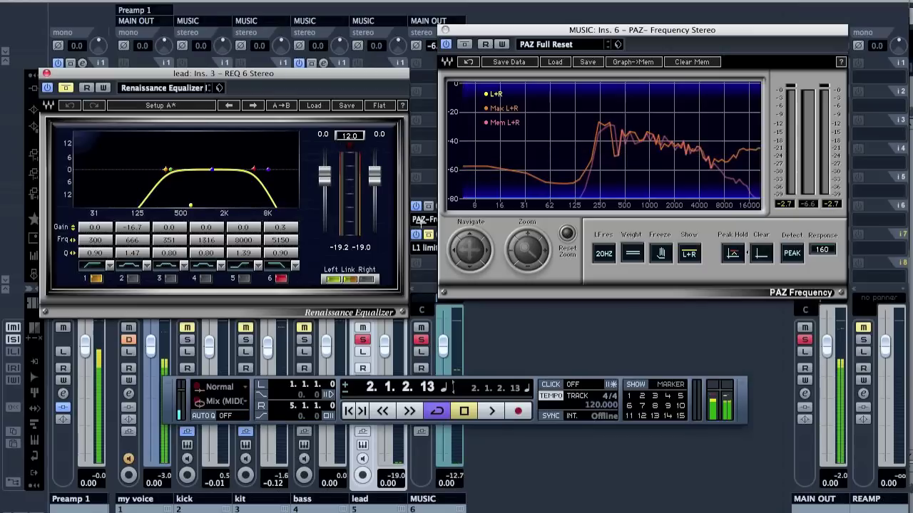